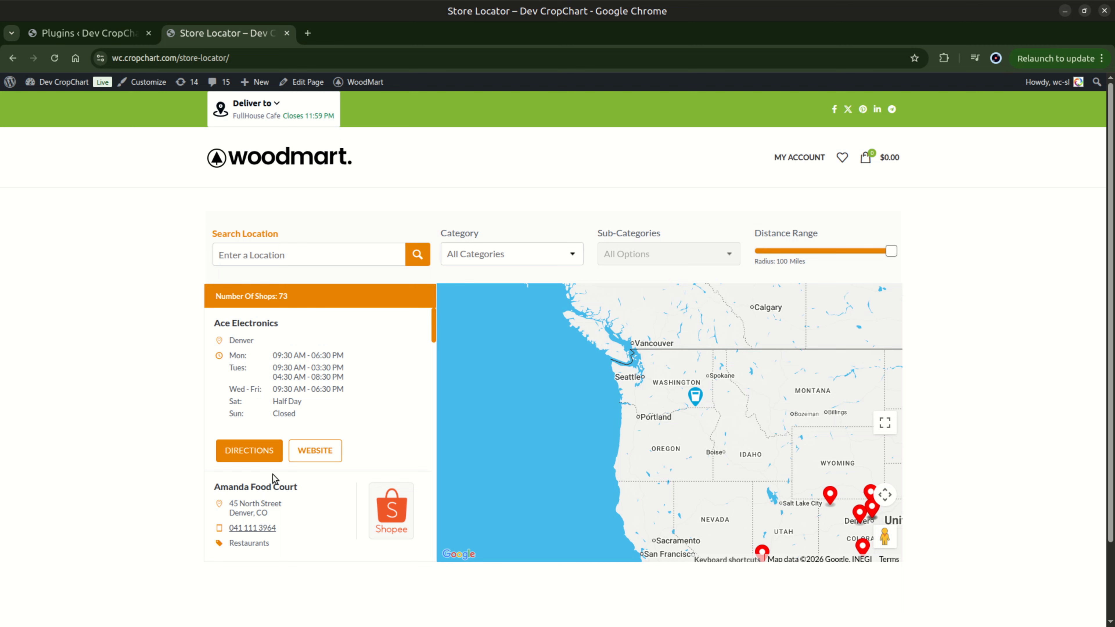
Step: Open the ASL Settings page of the store locator plugin in the WordPress admin
left_click(117, 33)
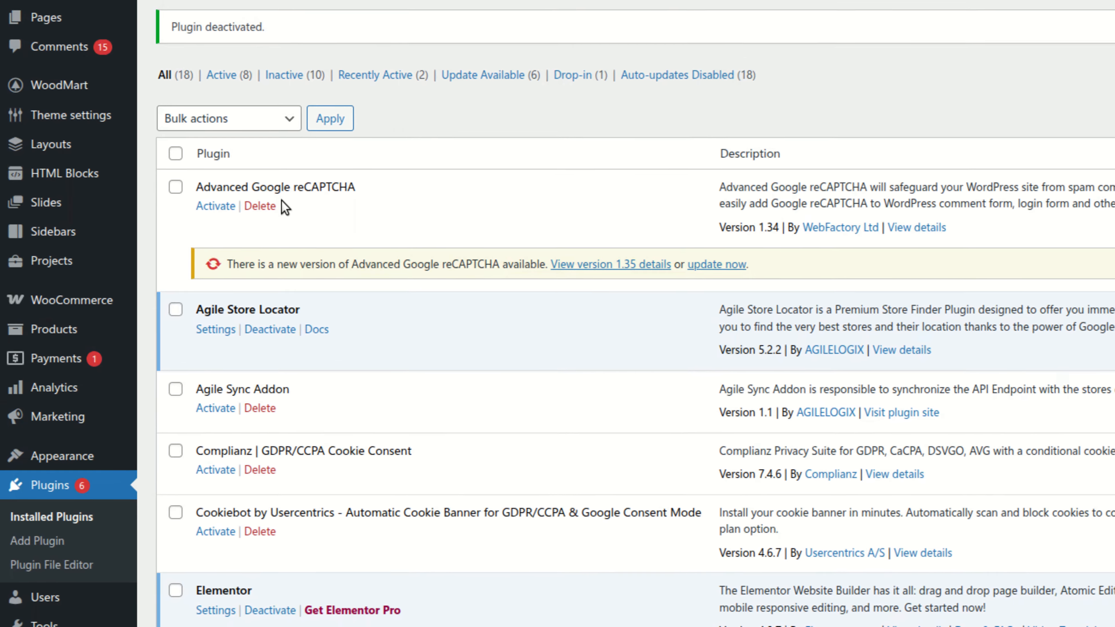
scroll(193, 325, "down", 5)
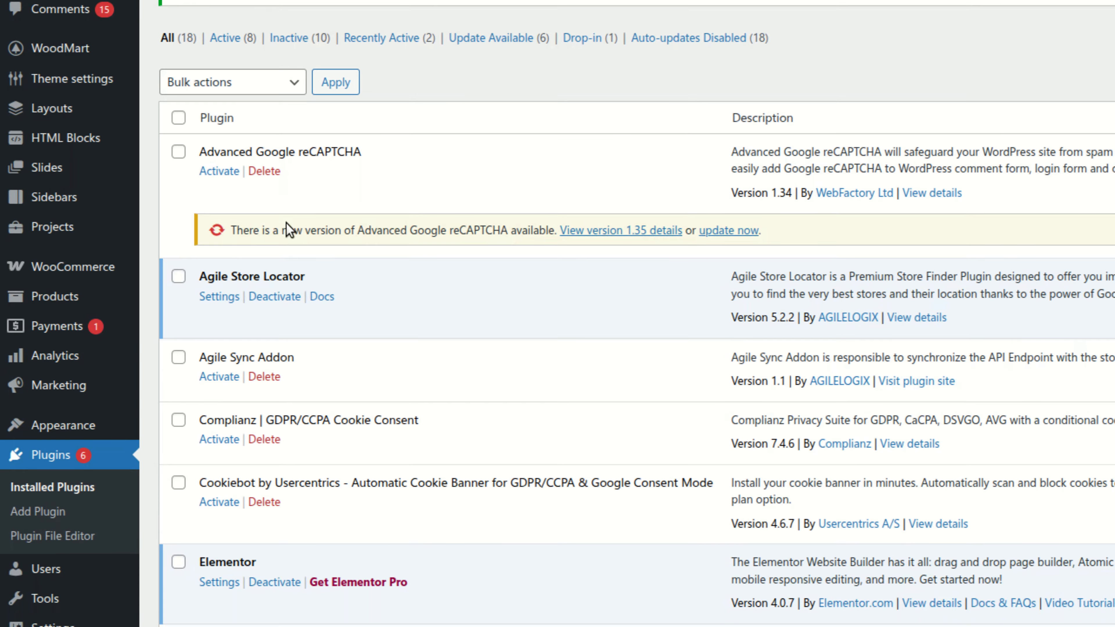
scroll(283, 232, "down", 6)
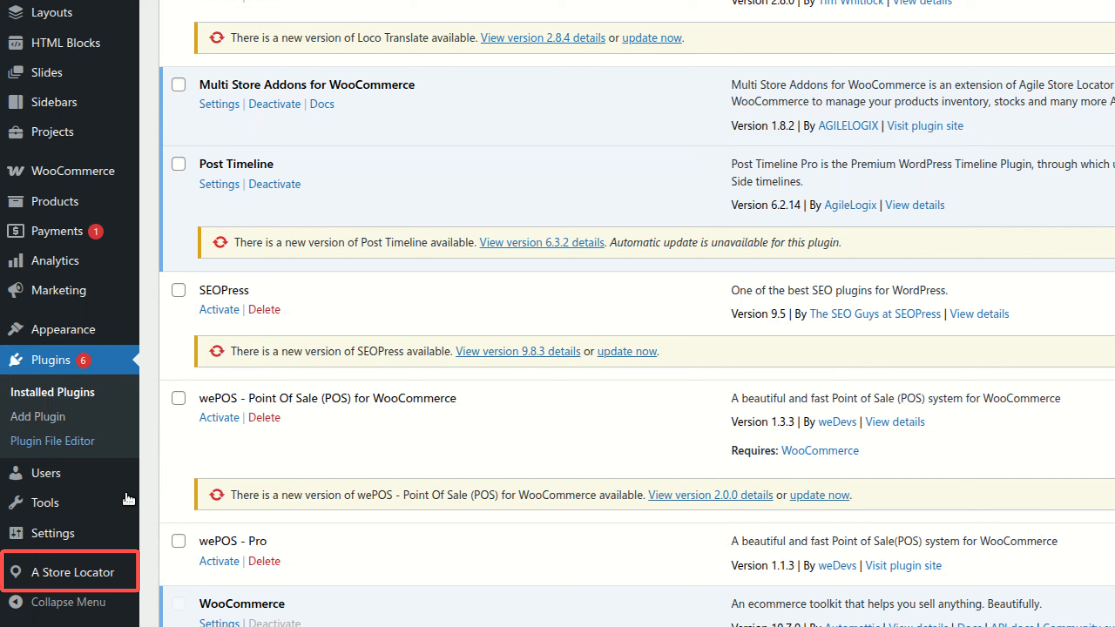
mouse_move(92, 579)
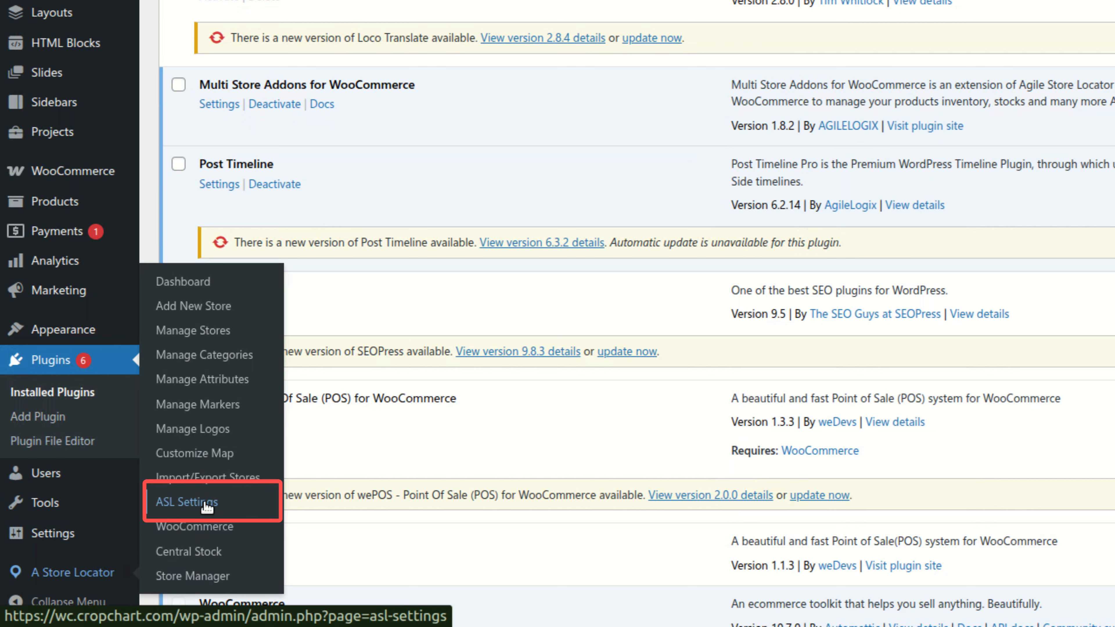
left_click(211, 506)
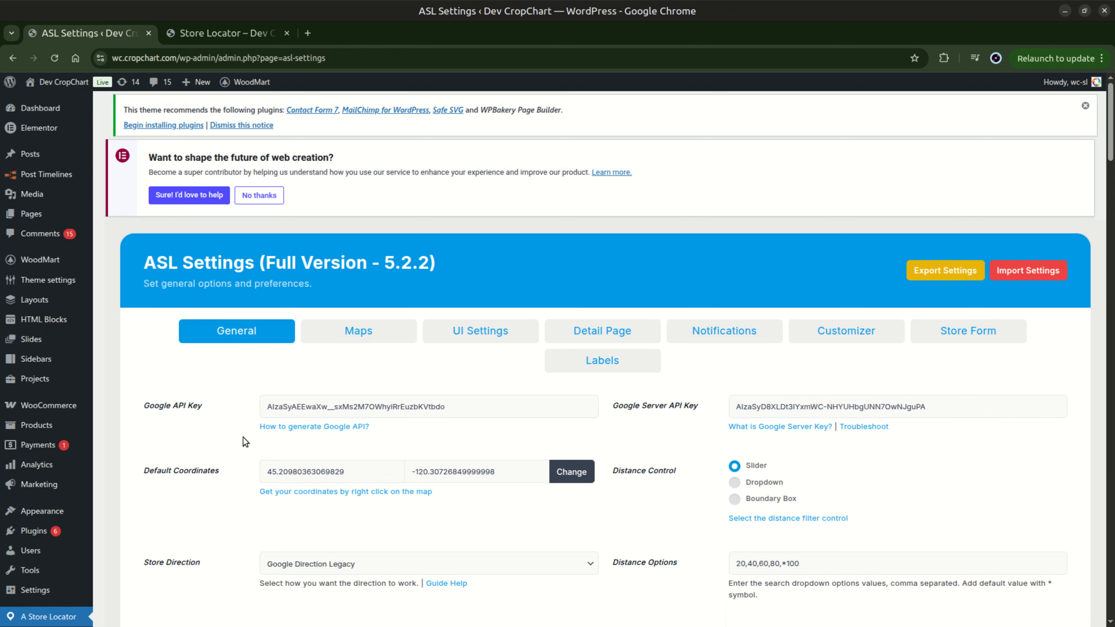
Step: Add a new additional store field labelled "Hide Direction" with the control name "hide_direction"
scroll(243, 437, "down", 5)
scroll(239, 431, "down", 20)
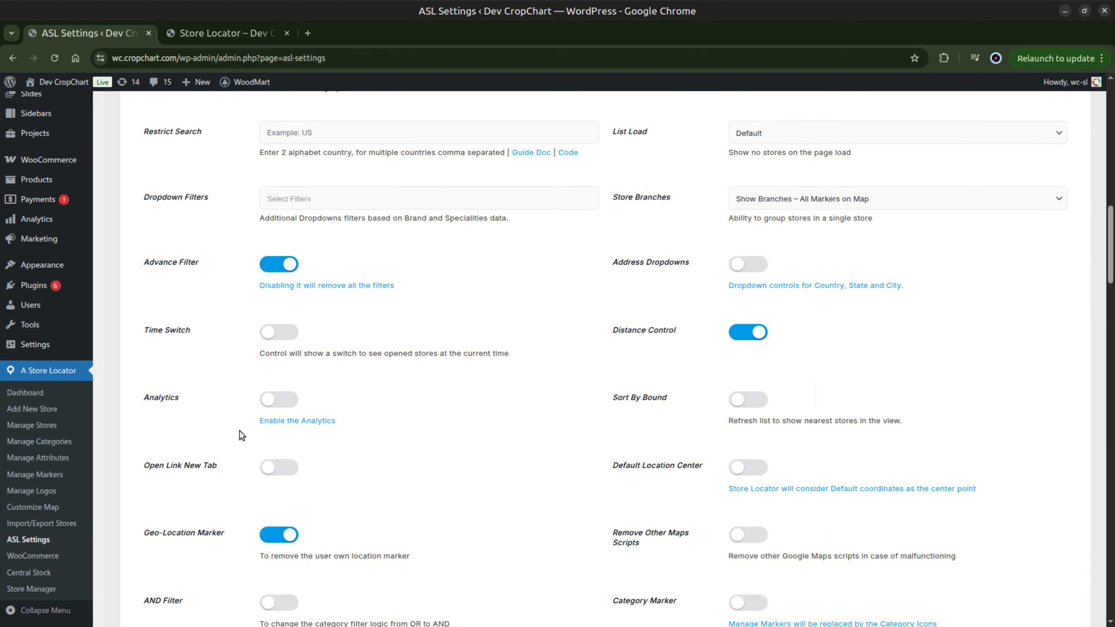
scroll(225, 389, "down", 8)
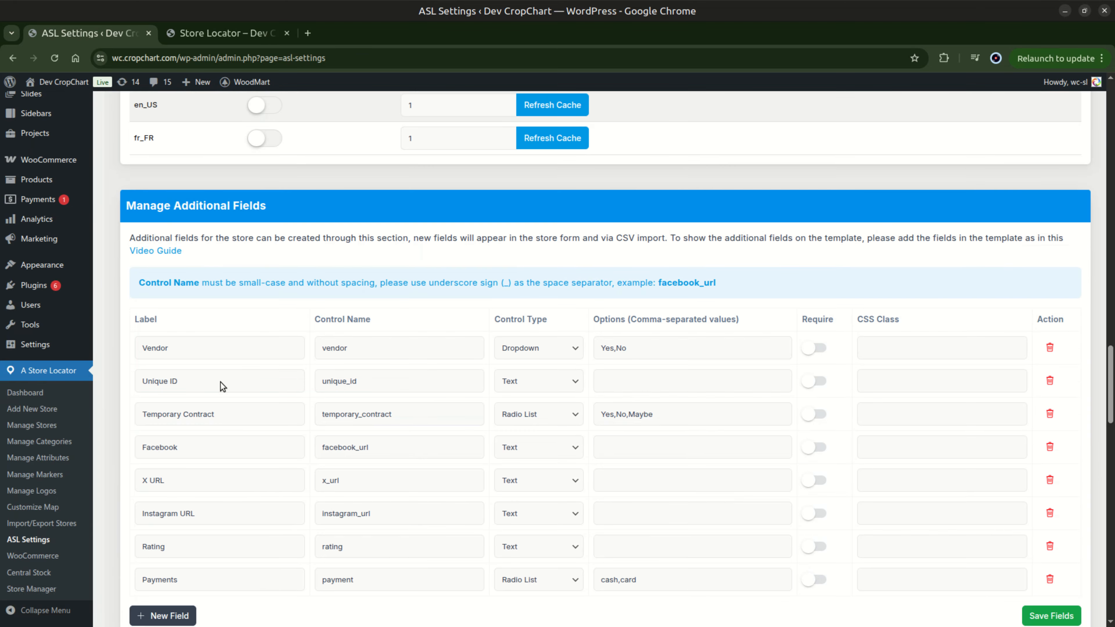
left_click_drag(134, 206, 250, 212)
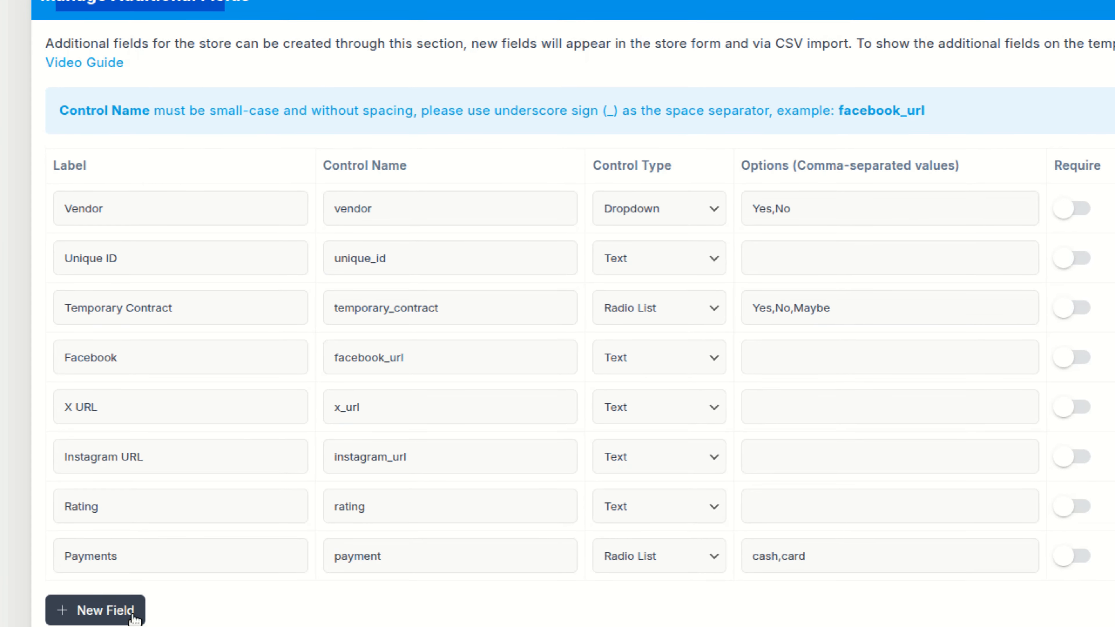
left_click(102, 507)
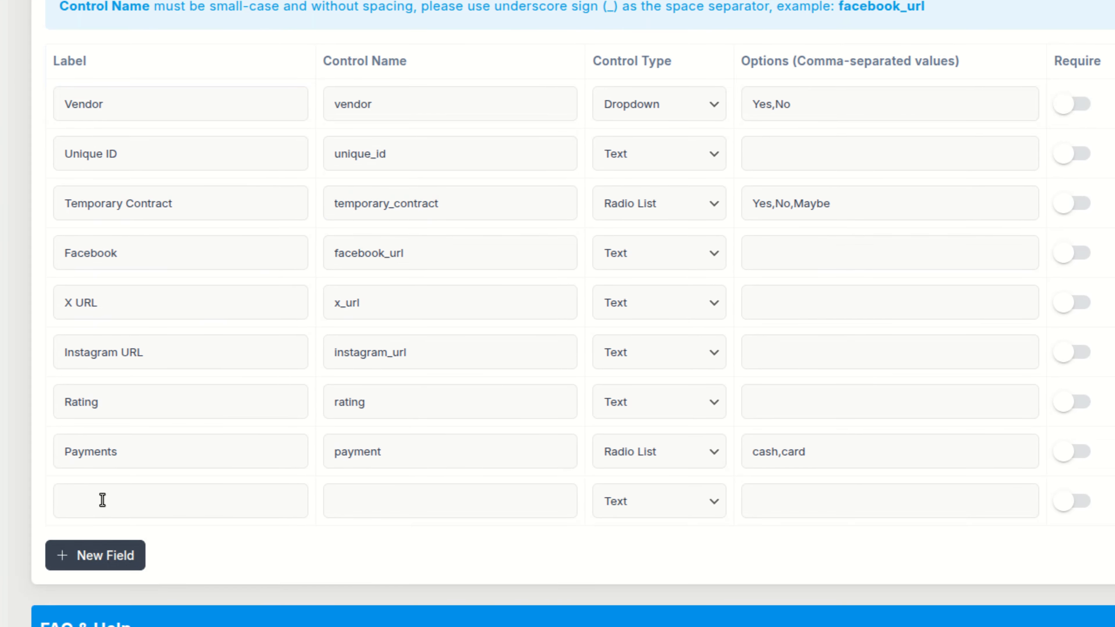
left_click(104, 500)
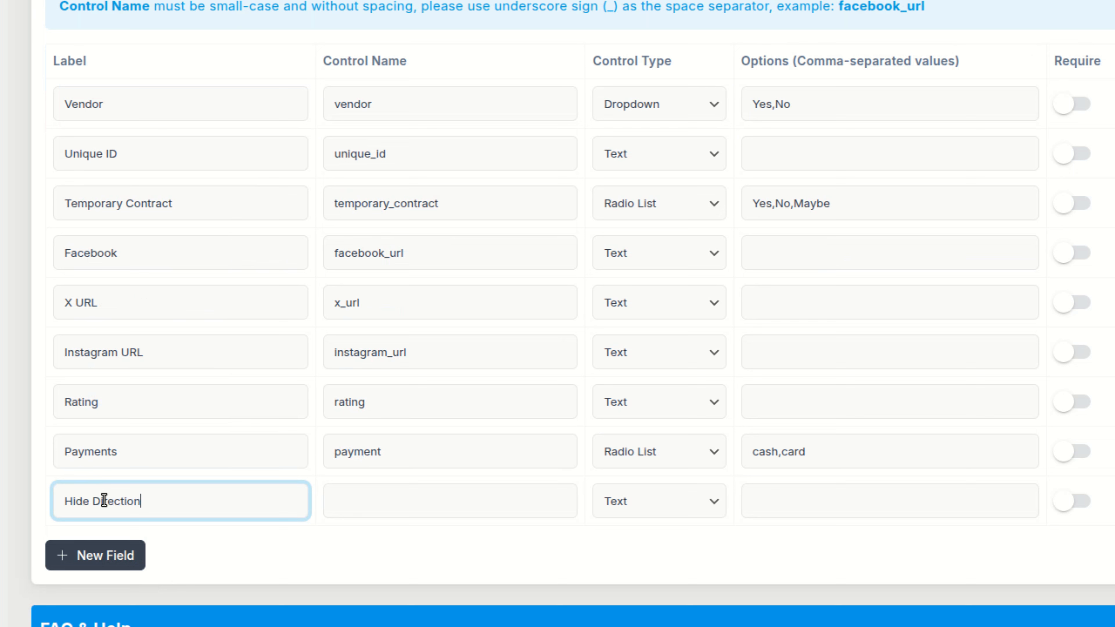
type("Hide Direction")
left_click(377, 499)
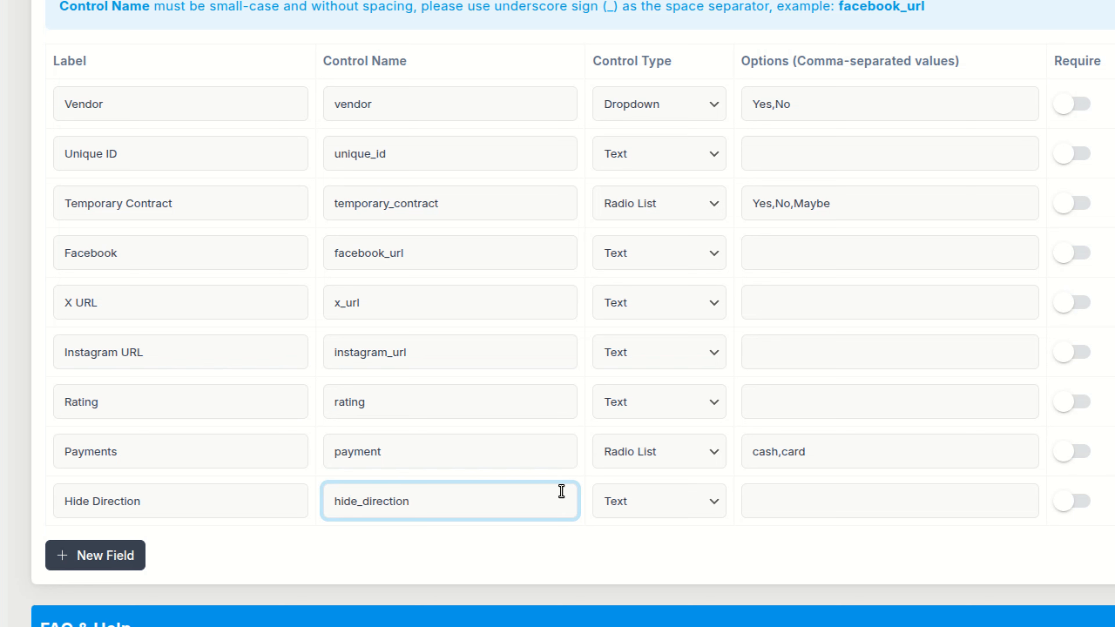
Step: Set the Hide Direction field's control type to Checkbox and save the additional fields
left_click(654, 507)
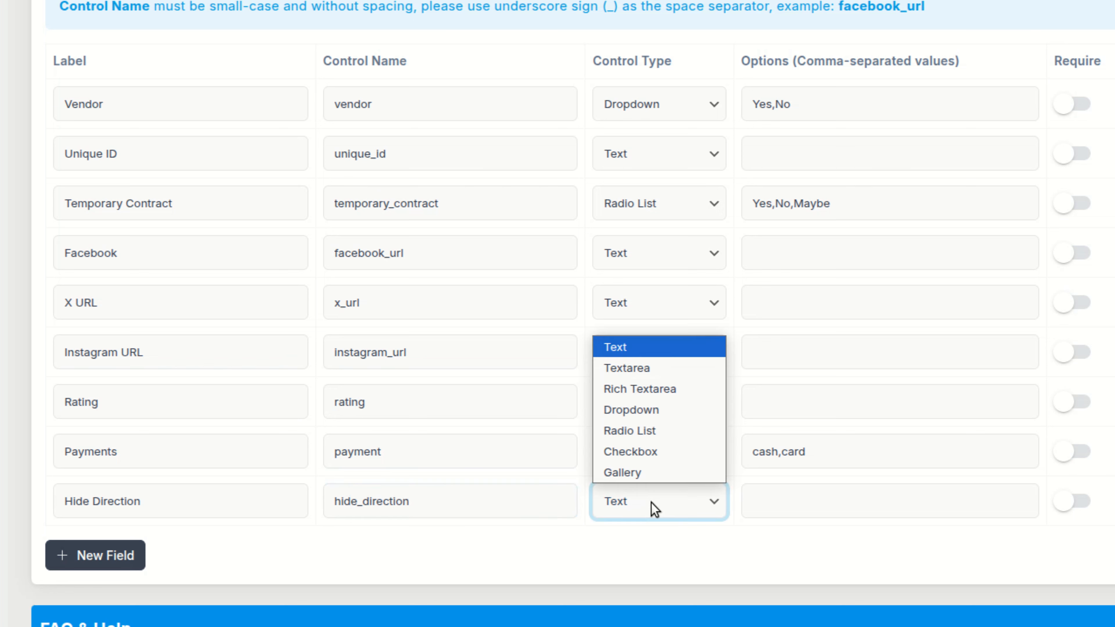
left_click(644, 452)
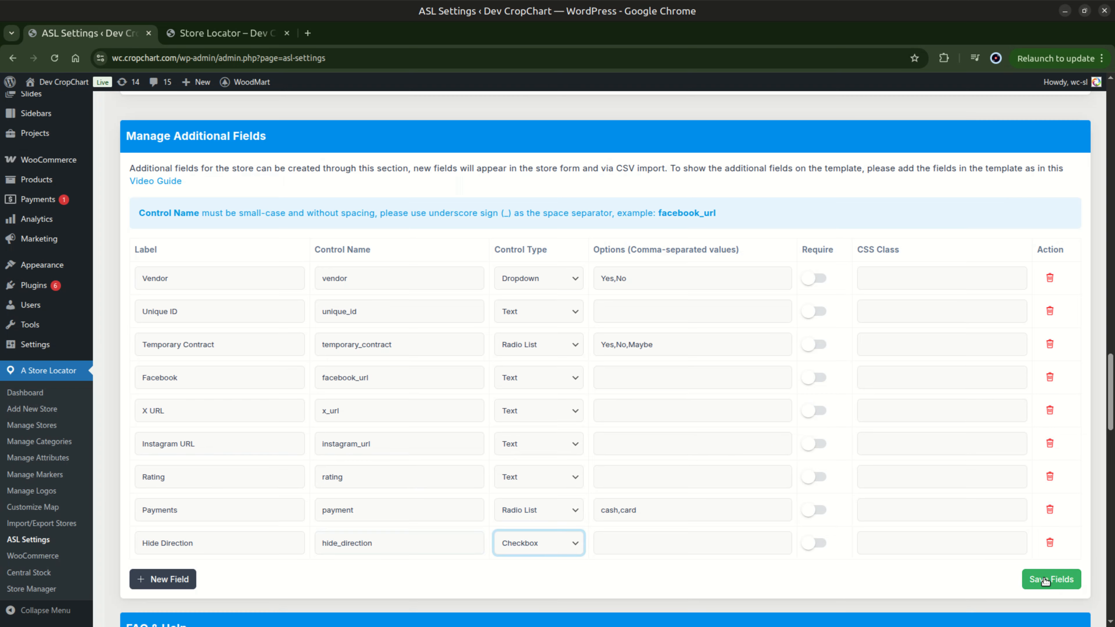
left_click(1055, 580)
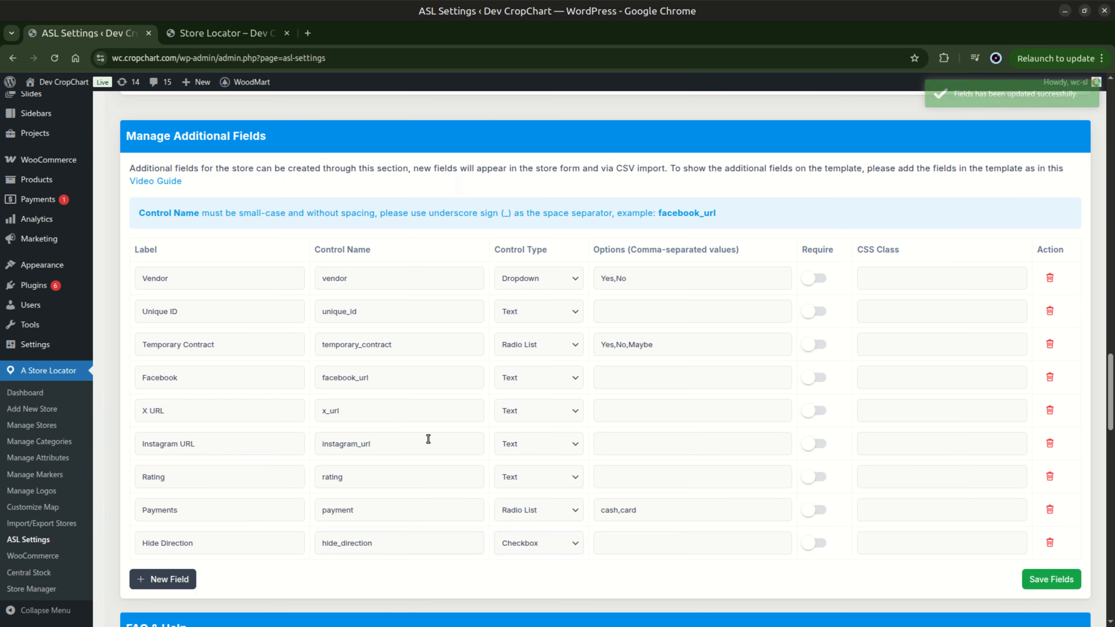
Step: Filter the managed stores by the title "ace" and open Ace Electronics for editing
left_click(241, 38)
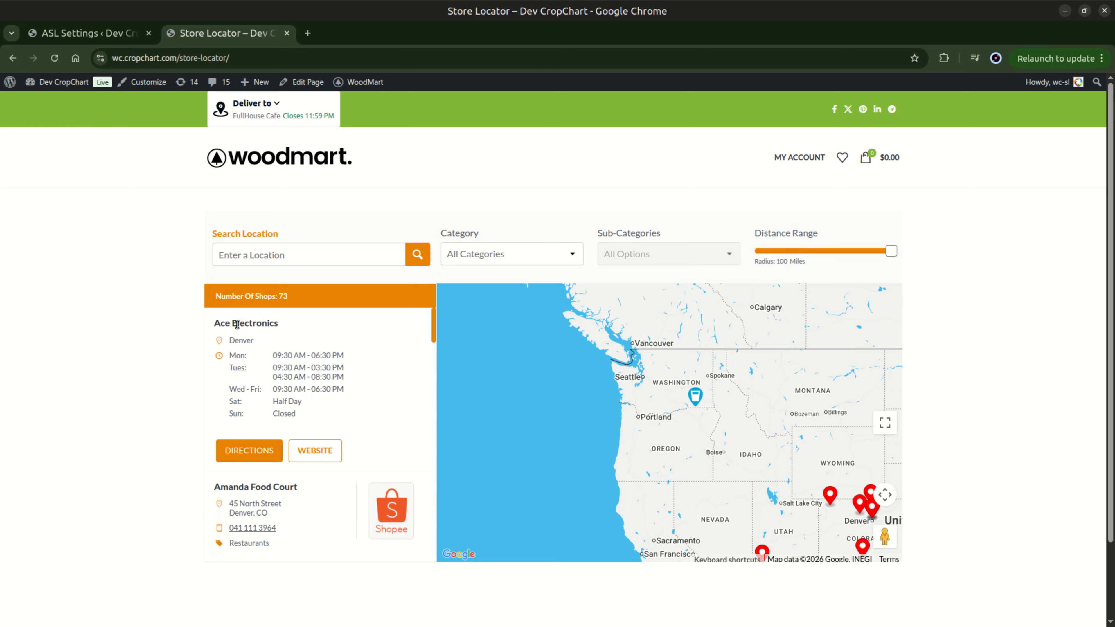
left_click(79, 35)
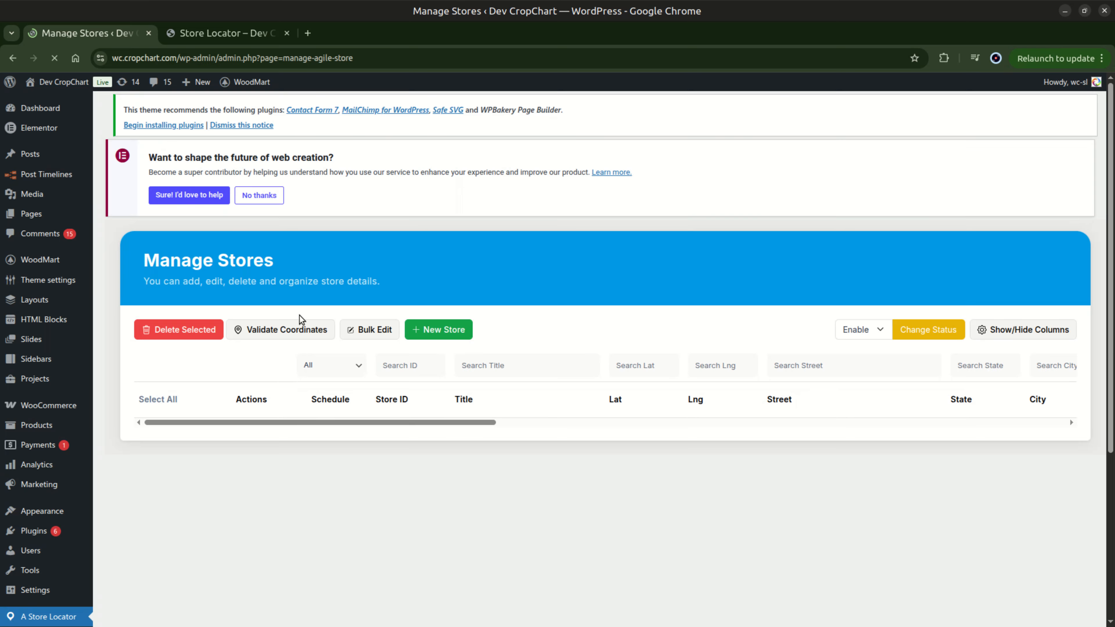
scroll(395, 334, "down", 2)
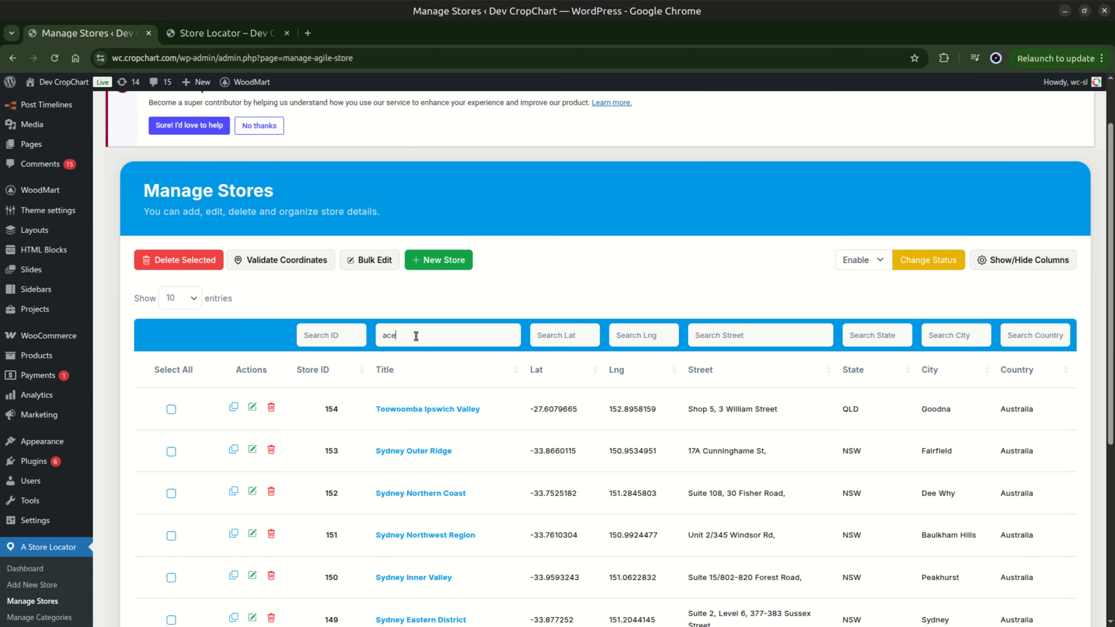
left_click(402, 408)
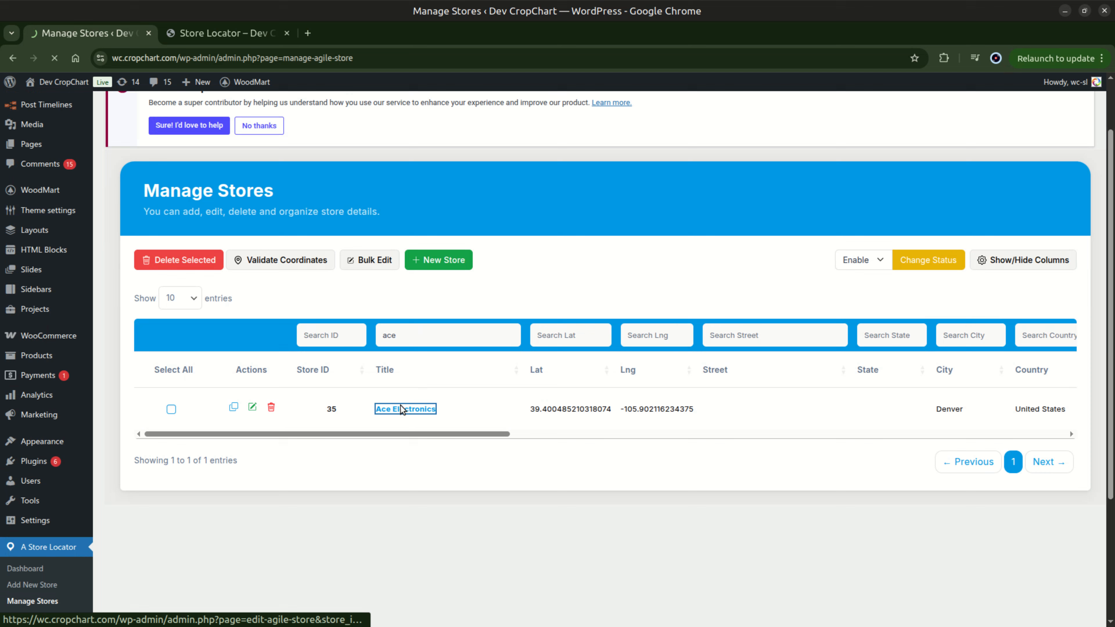
Step: Enable Hide Direction in the other details of the Ace Electronics store and update the store
scroll(354, 272, "down", 5)
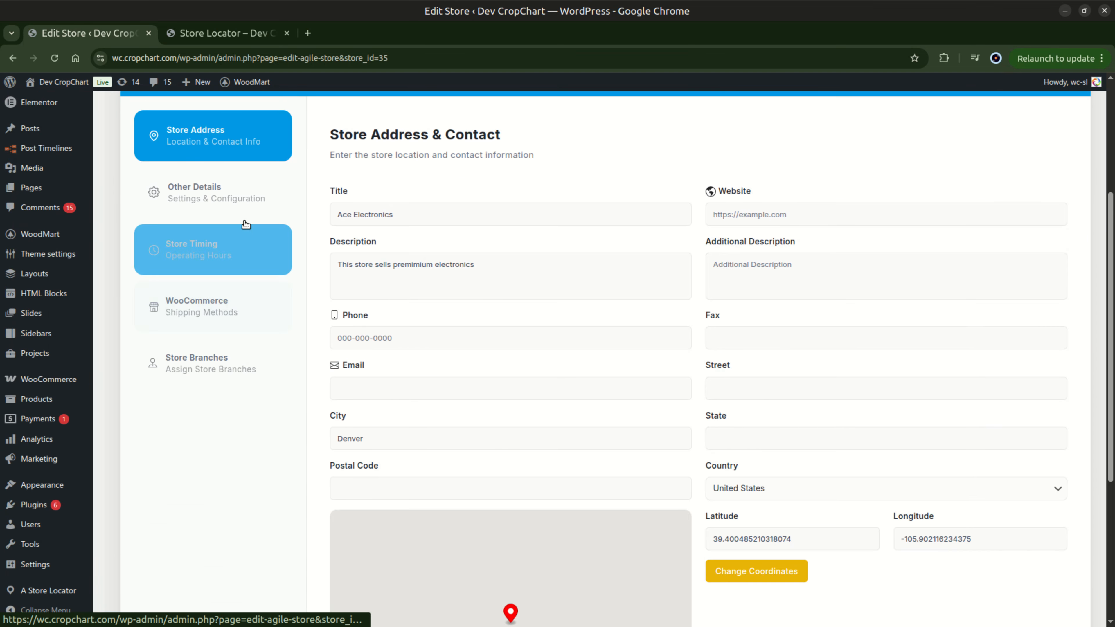
left_click(206, 193)
scroll(525, 316, "down", 5)
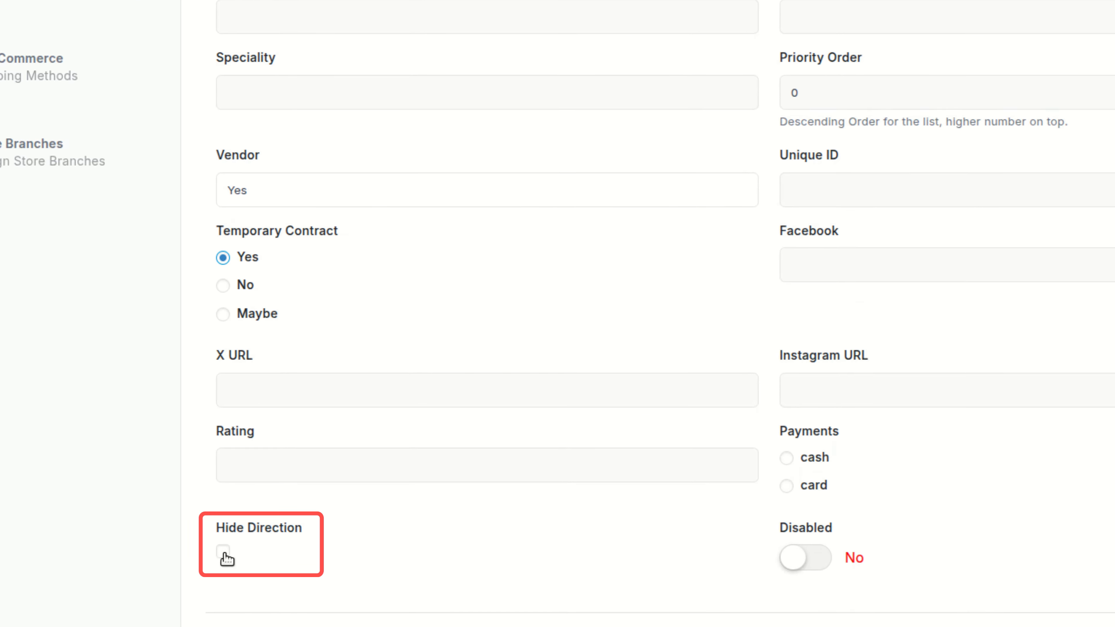
left_click(223, 552)
left_click(993, 539)
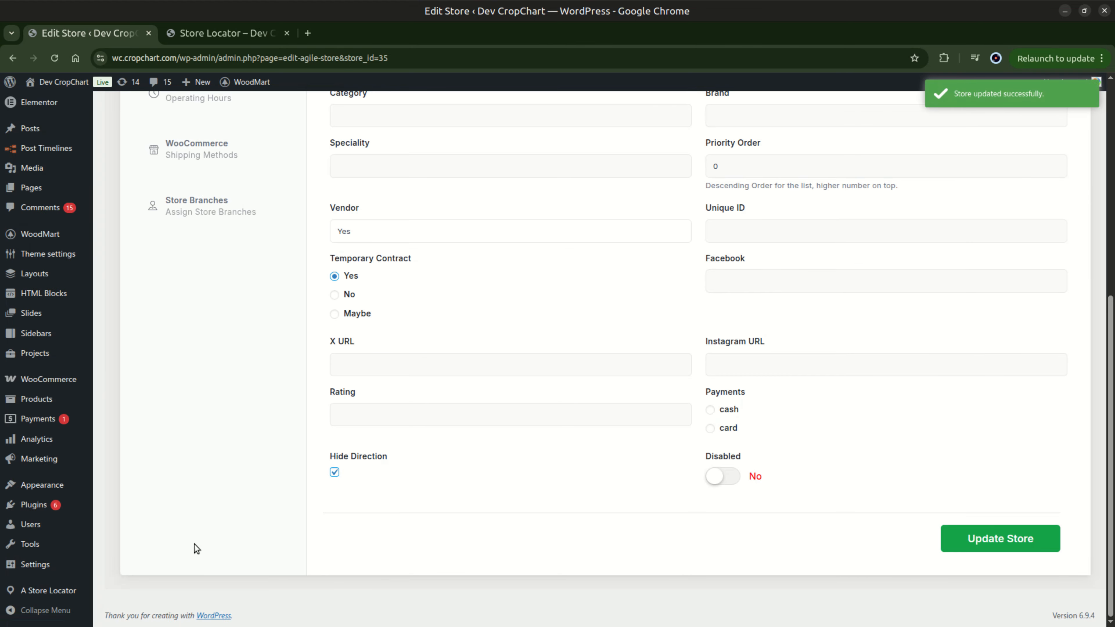
Step: Load the List section of Template 0 into the template editor of the ASL Settings customizer
mouse_move(86, 588)
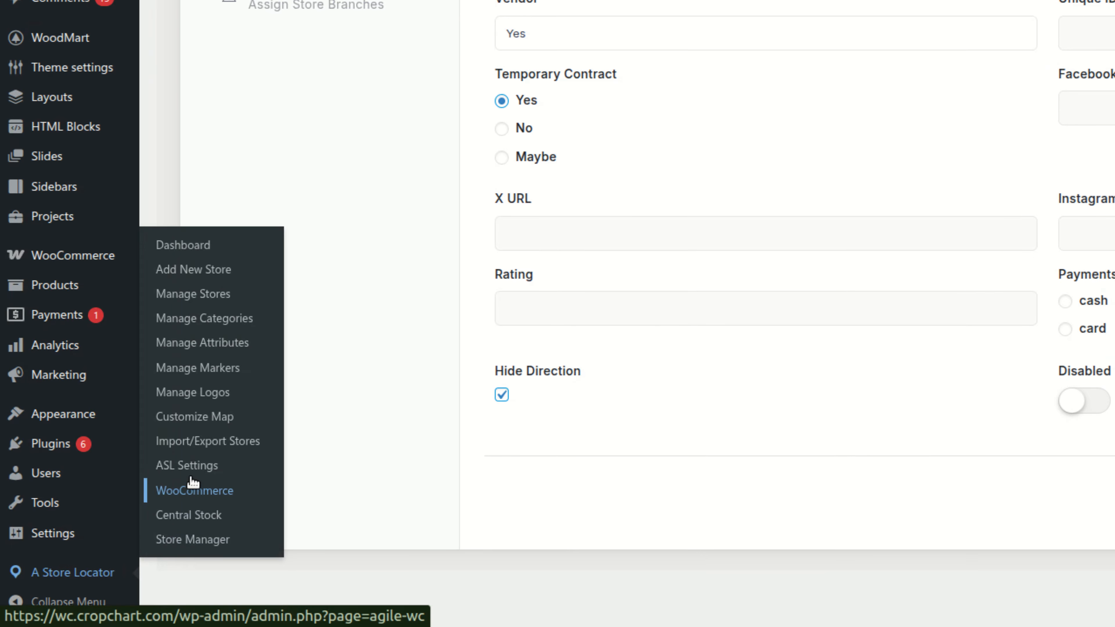
left_click(169, 465)
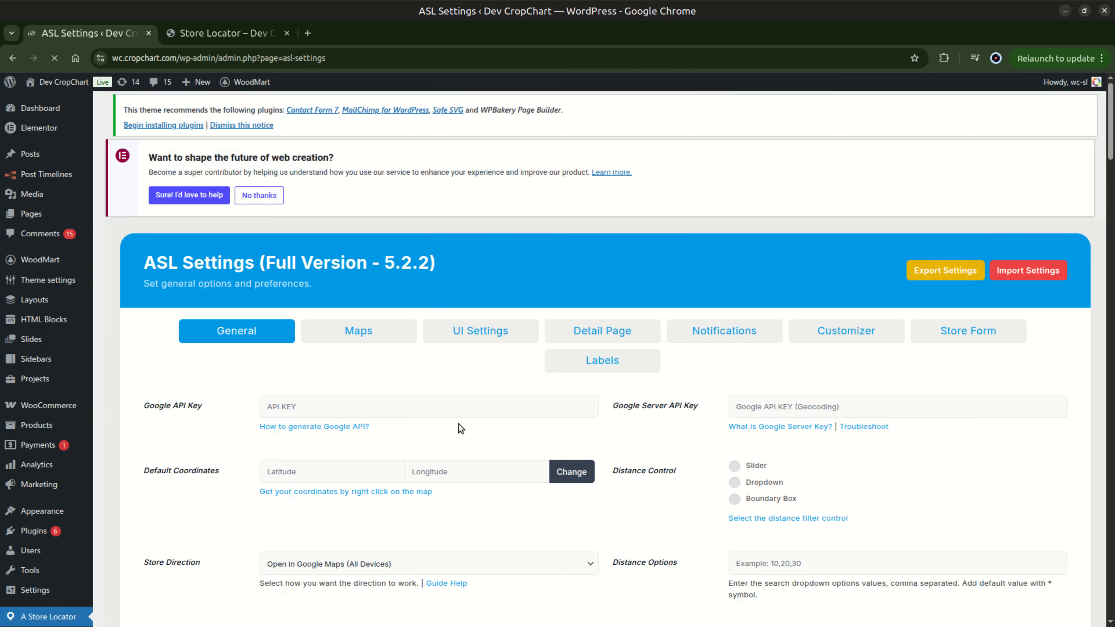
left_click(819, 337)
scroll(574, 342, "down", 2)
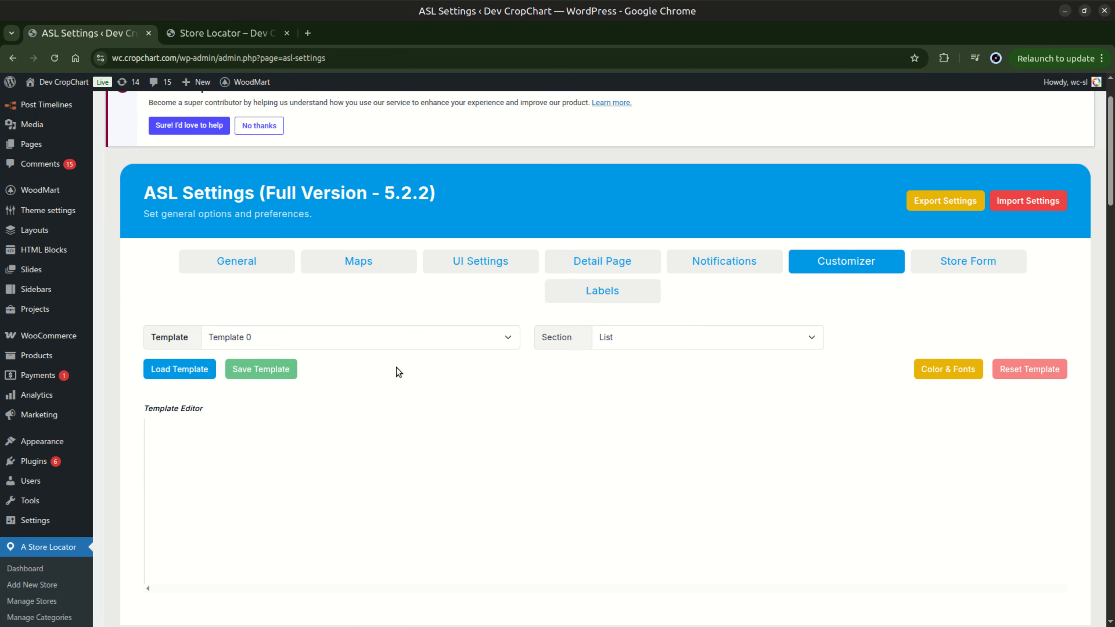
left_click(182, 374)
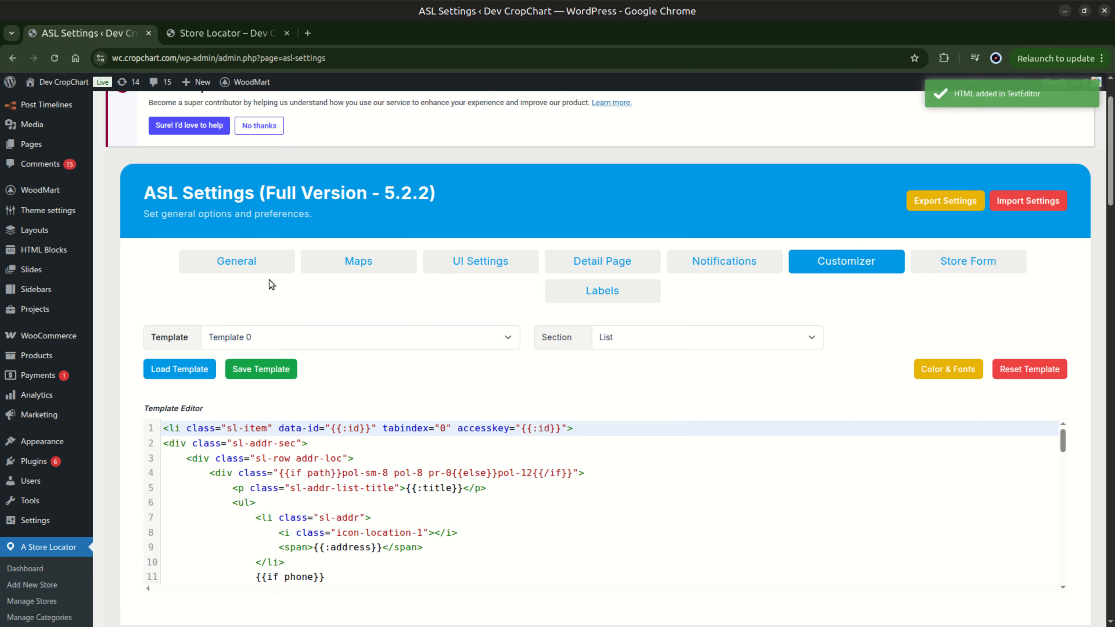
Step: Copy the conditional class expression from the div on line 4 into the li class on line 1, after "sl-item"
scroll(269, 286, "down", 4)
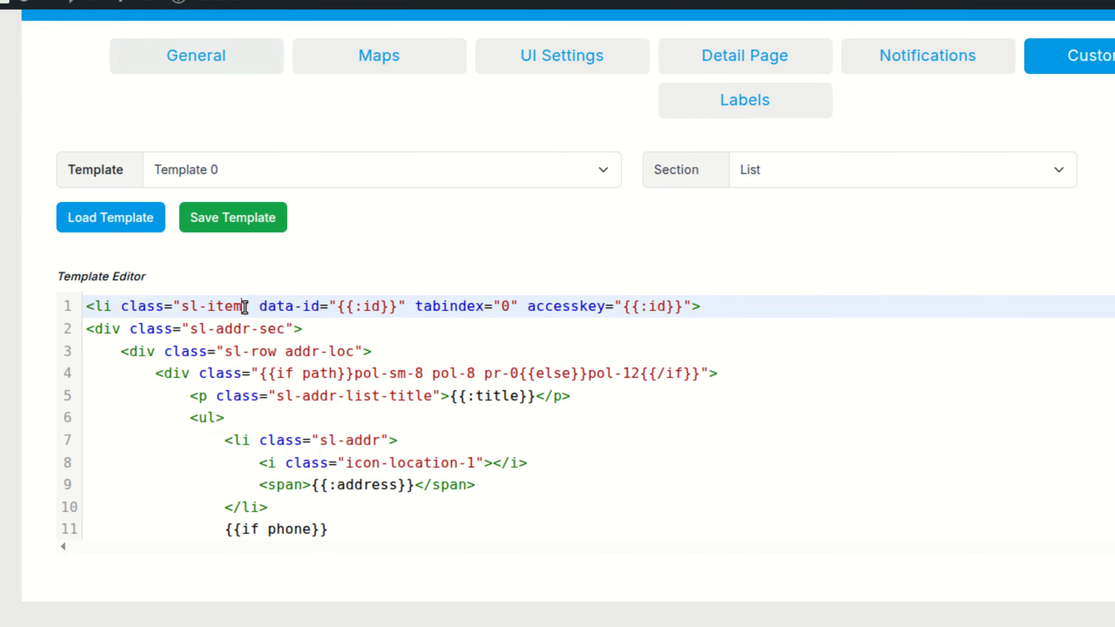
left_click(261, 373)
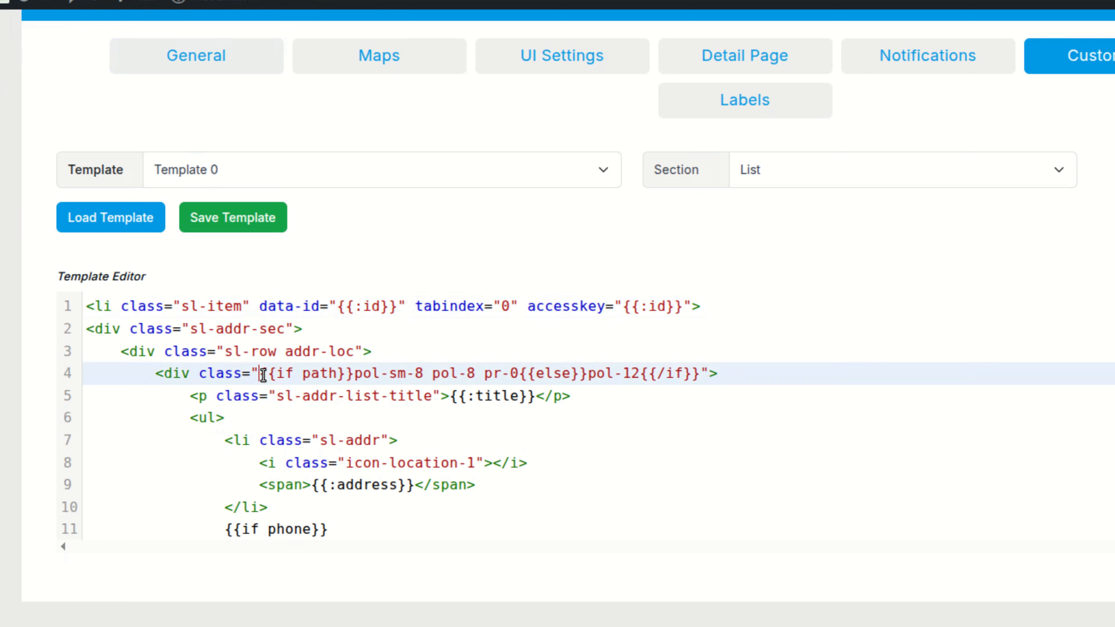
left_click(698, 373, "shift")
key("ctrl+c")
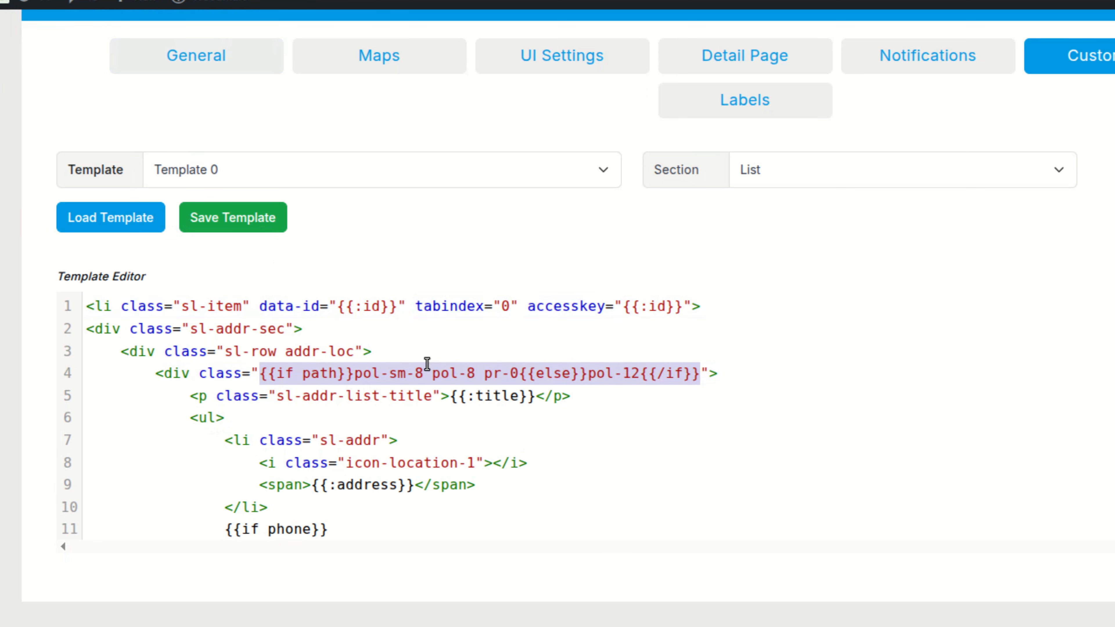
left_click(248, 303)
key("ctrl+v")
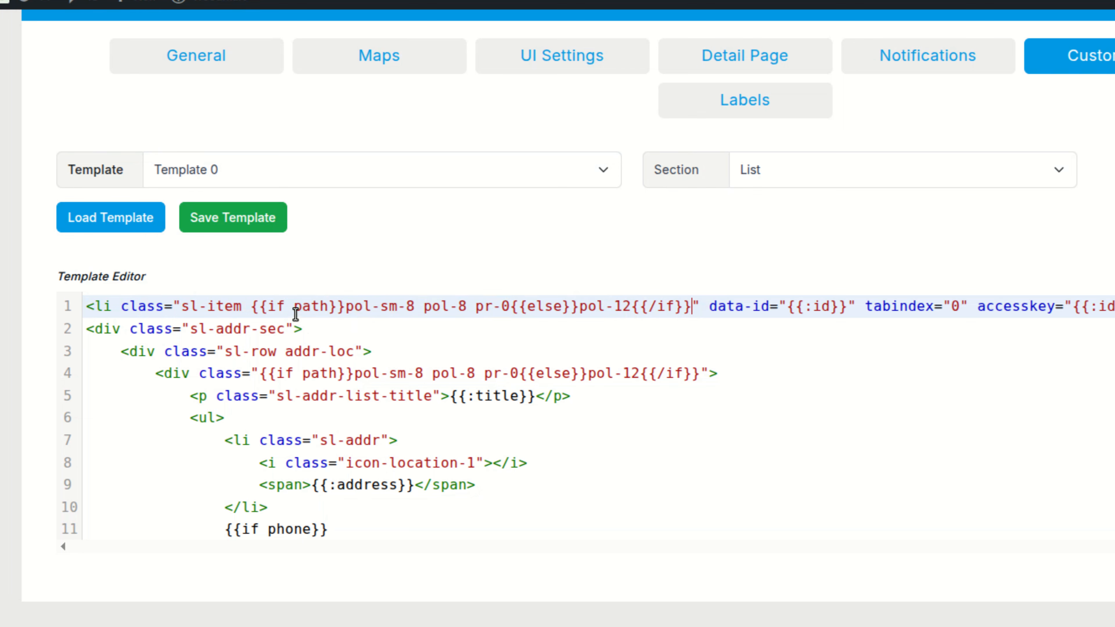
Step: Replace "path" with "hide_direction" as the condition in the li class on line 1
double_click(311, 308)
type("hide_directio")
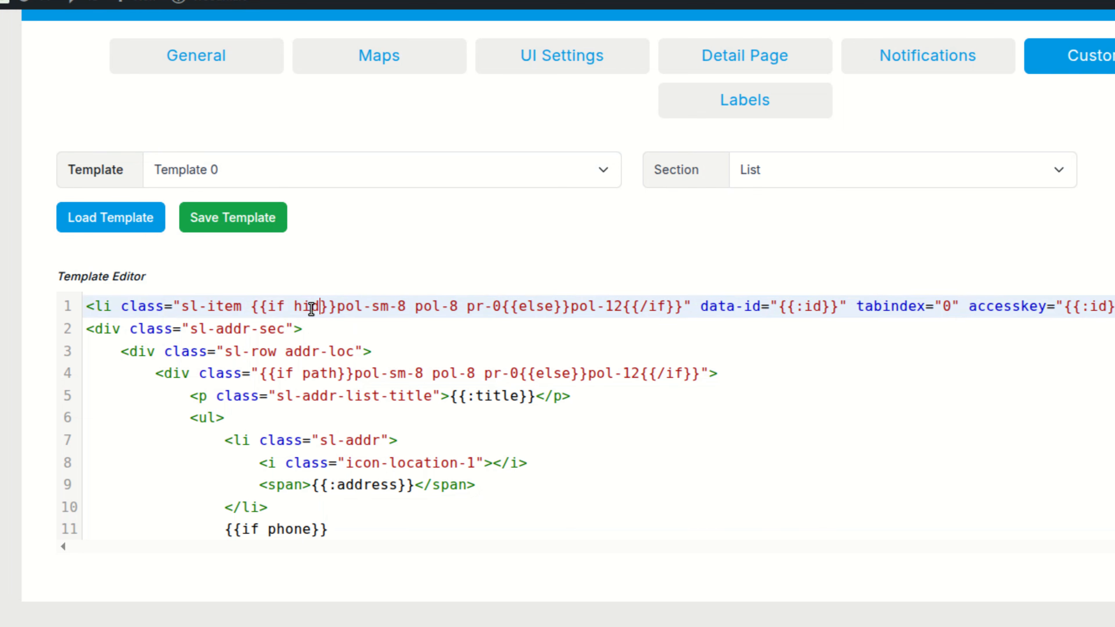
type("n")
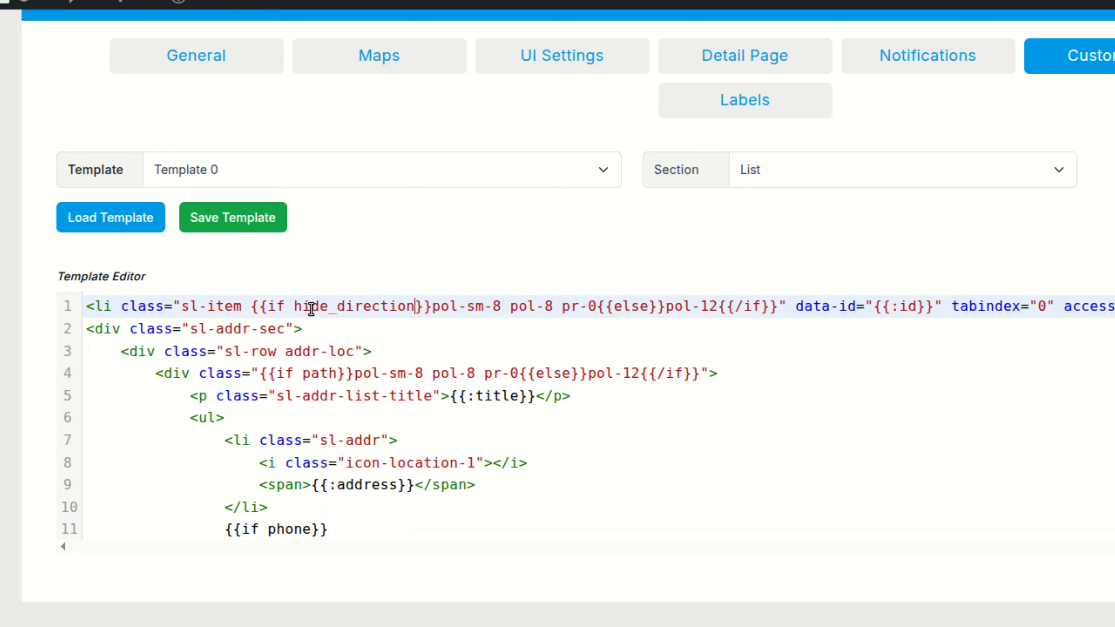
Step: Replace everything between the if and /if tags in line 1's li class, including the else branch, with "asl-hide-direction"
key("shift+Right")
key("shift+Right")
key("shift+Right")
key("shift+Right")
key("shift+Right")
key("shift+Right")
key("shift+Right")
key("shift+Right")
key("shift+Right")
key("shift+Right")
key("shift+Right")
key("shift+Right")
key("shift+Right")
key("shift+Right")
key("shift+Right")
key("shift+Right")
key("shift+Right")
key("shift+Right")
key("shift+Right")
key("shift+Right")
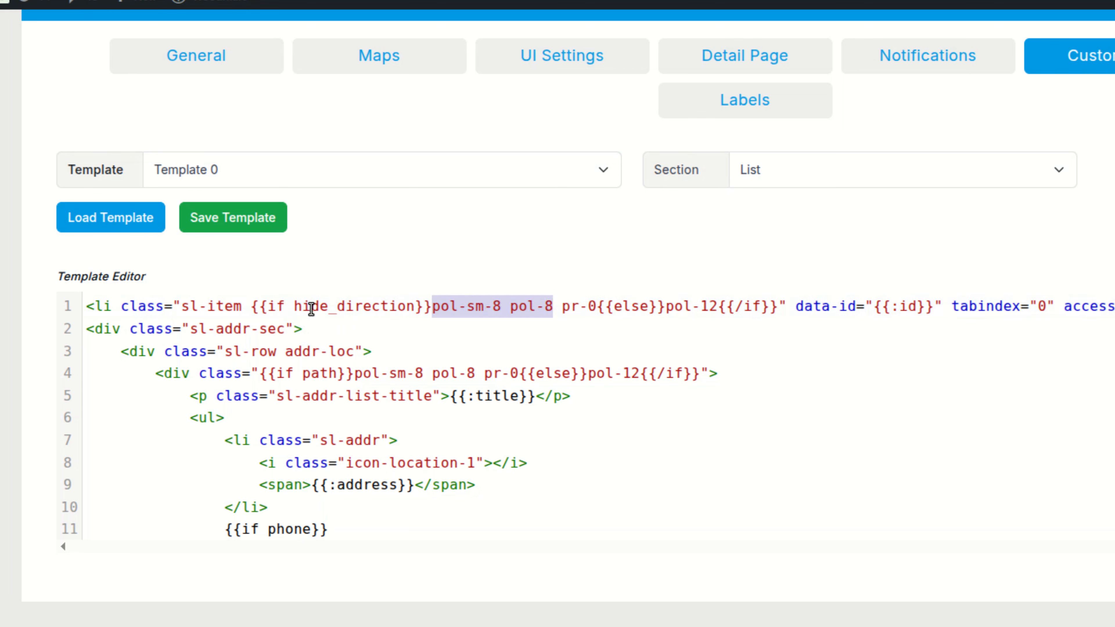
key("shift+Right")
key("shift+Right")
key("shift+Right")
key("shift+Right")
key("shift+Right")
key("shift+Right")
key("shift+Right")
key("shift+Right")
key("shift+Right")
key("shift+Right")
key("shift+Right")
key("shift+Right")
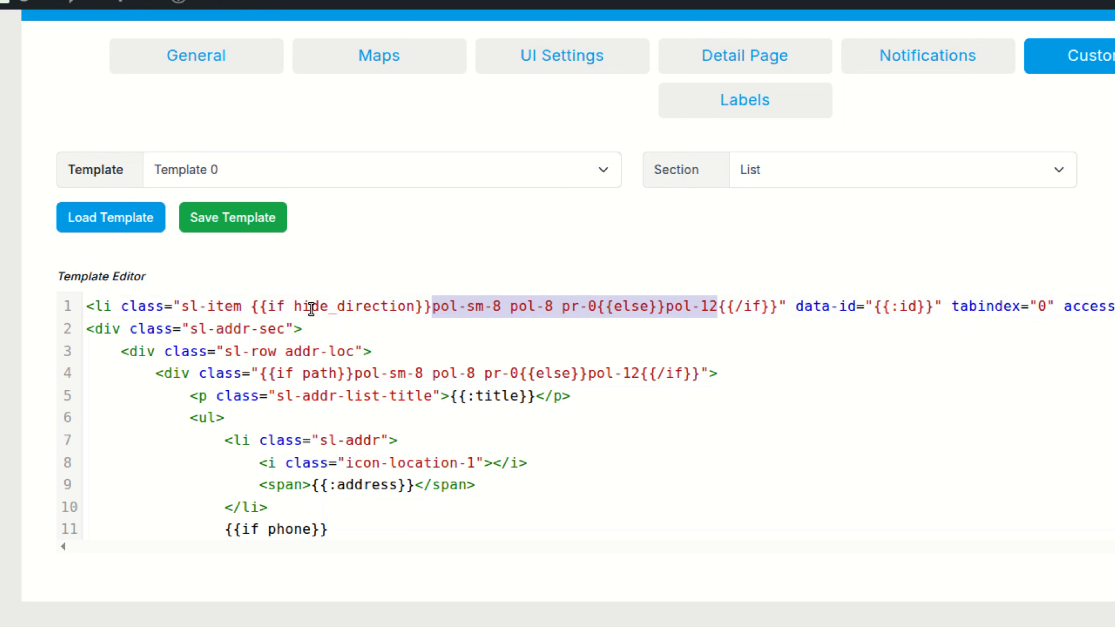
type("asl-hide")
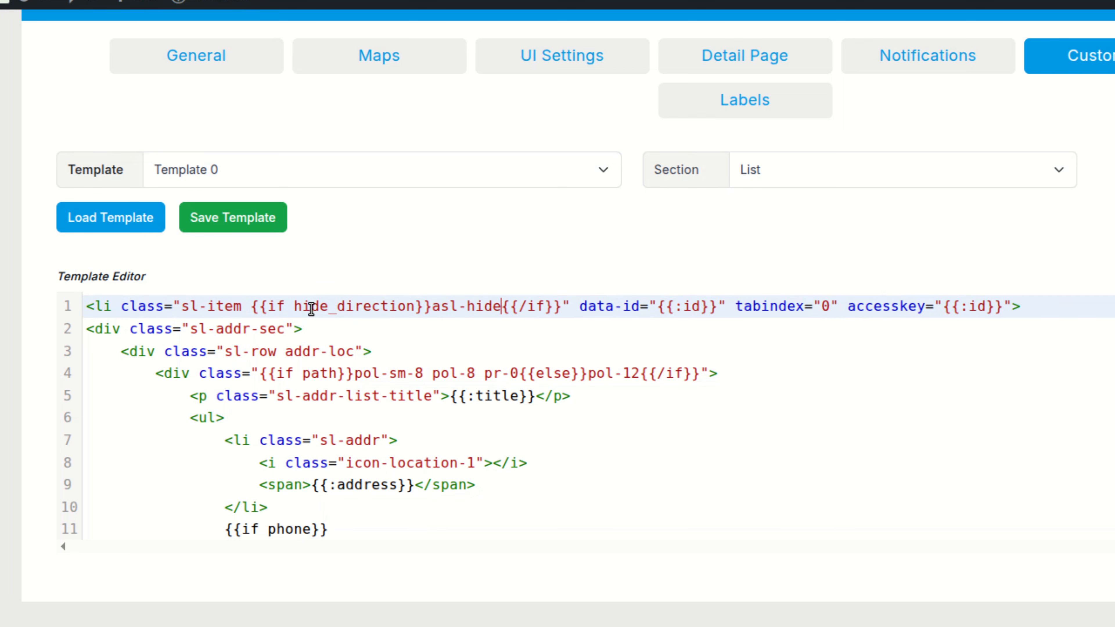
type("-direction")
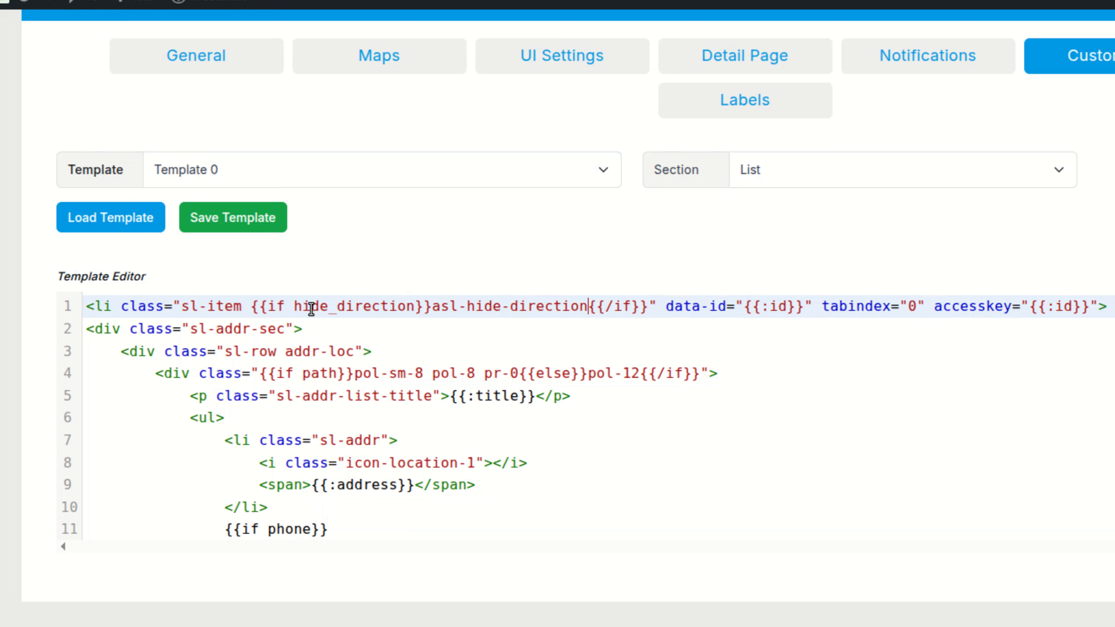
Step: Save the edited List template and look up the class names of the list item and the Directions link in its code
left_click(260, 222)
left_click(596, 309, "shift")
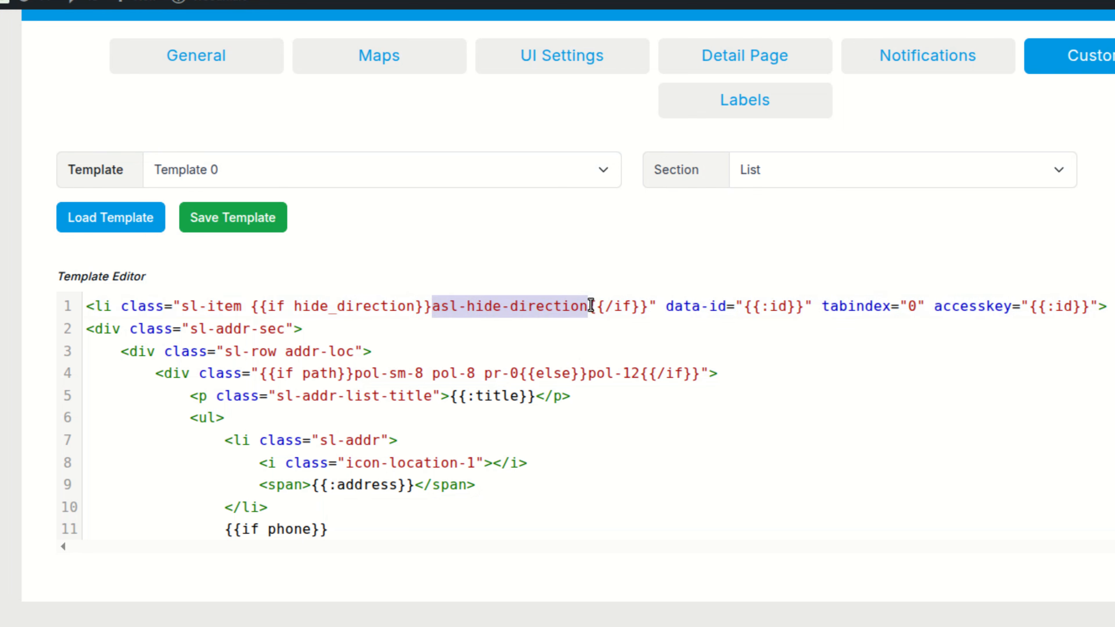
scroll(490, 449, "down", 10)
scroll(491, 449, "down", 9)
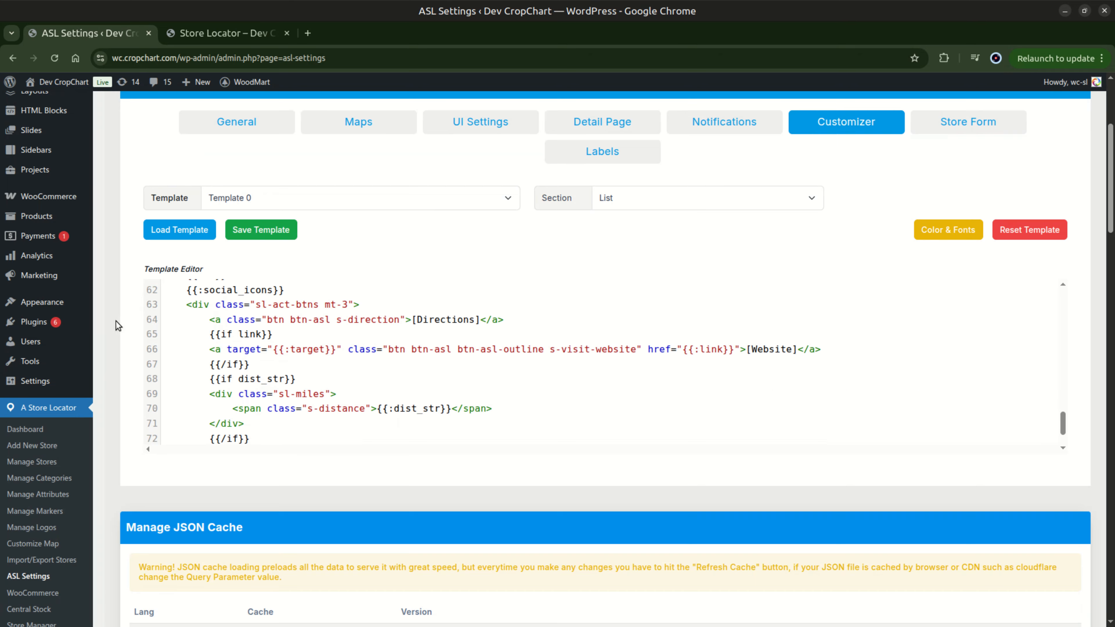
Step: Open the Additional CSS section of the theme's Customize screen in a new browser tab
scroll(100, 358, "down", 1)
mouse_move(73, 304)
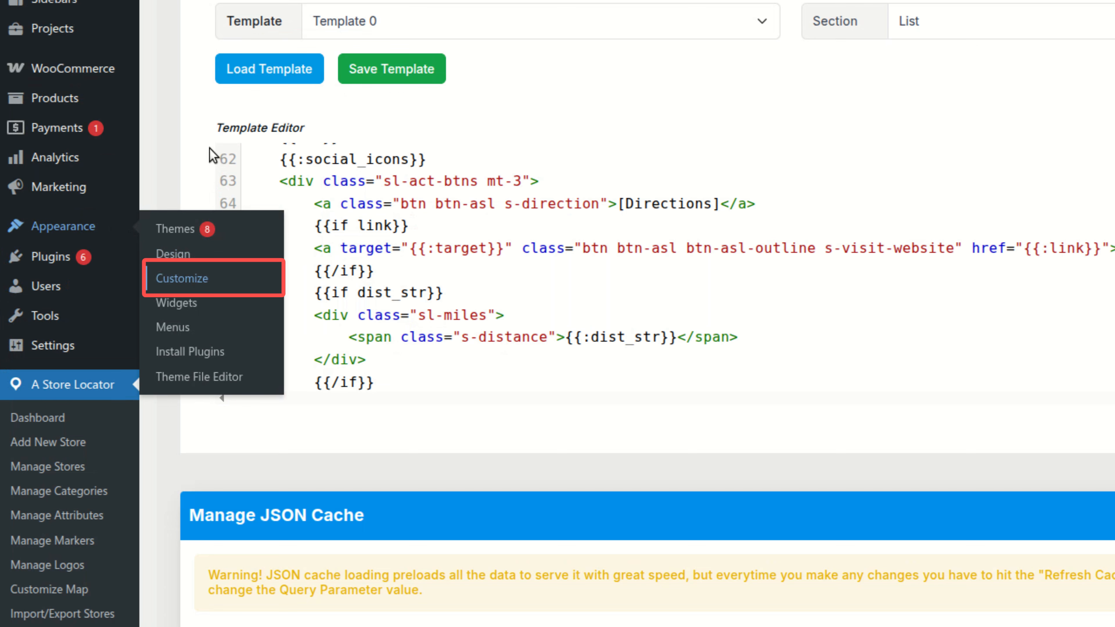
left_click(204, 33)
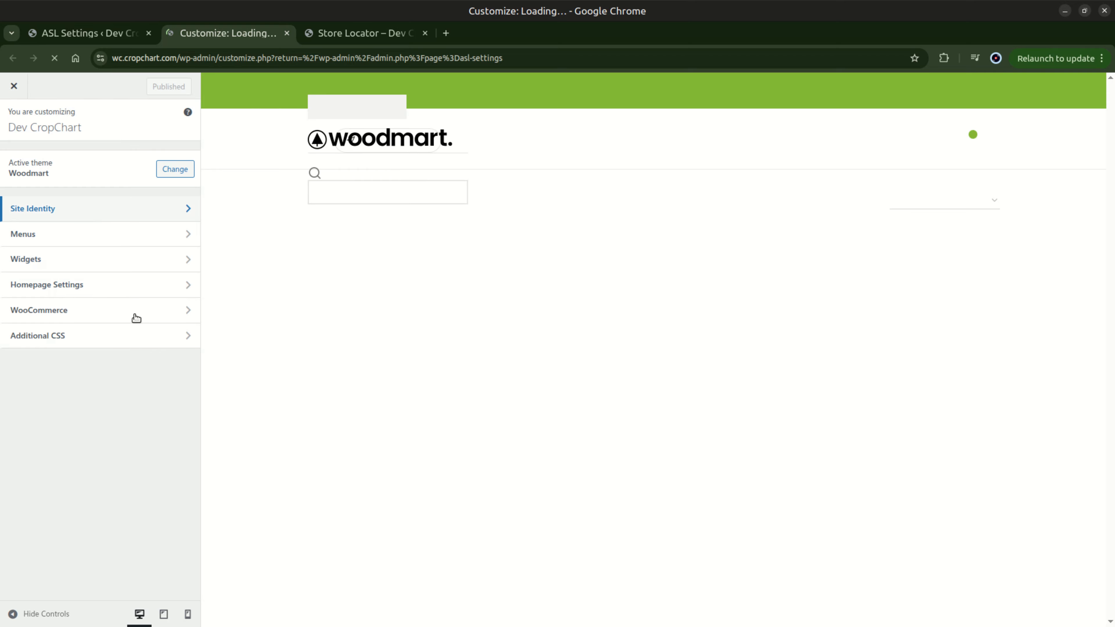
left_click(134, 336)
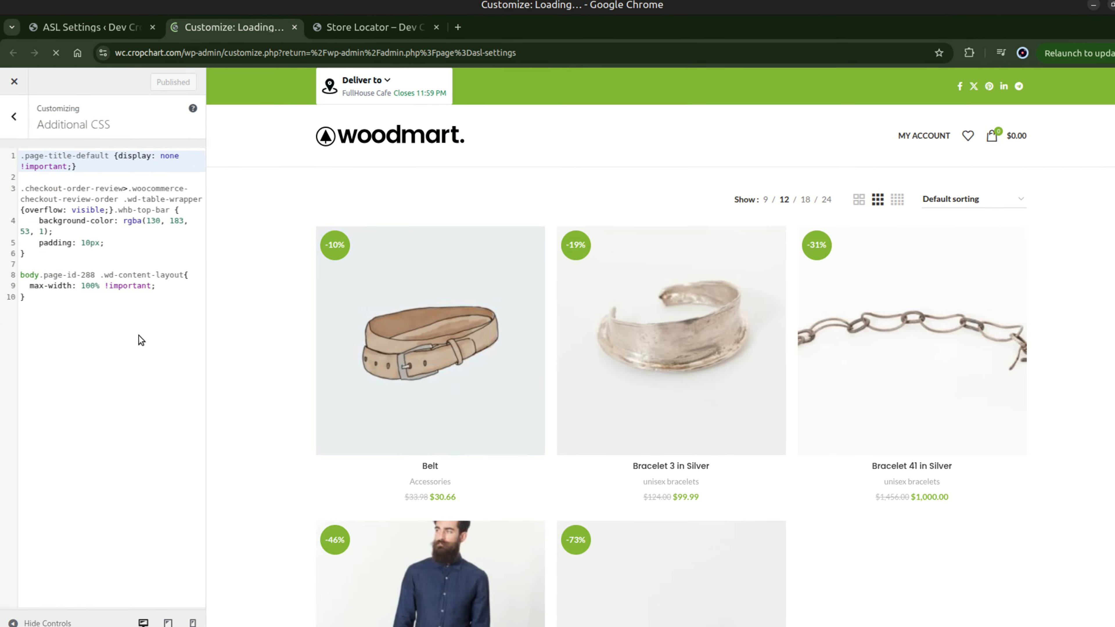
Step: Start a new CSS rule after line 10, separated by a blank line, with the selector ".asl-hide-direction .s-direction" and empty braces
left_click(83, 321)
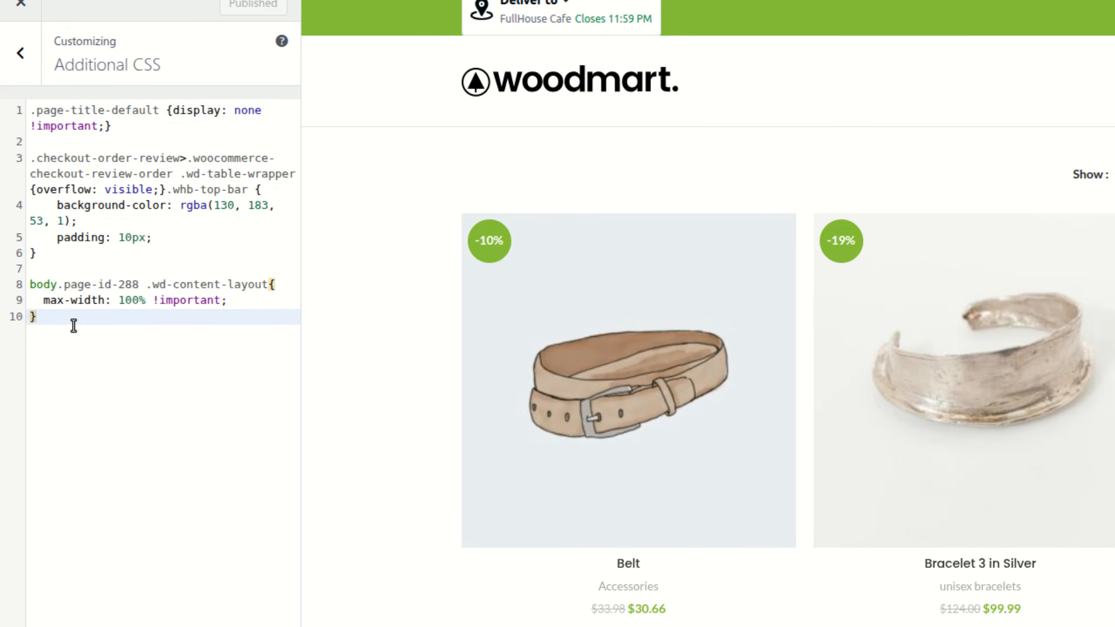
key("Return")
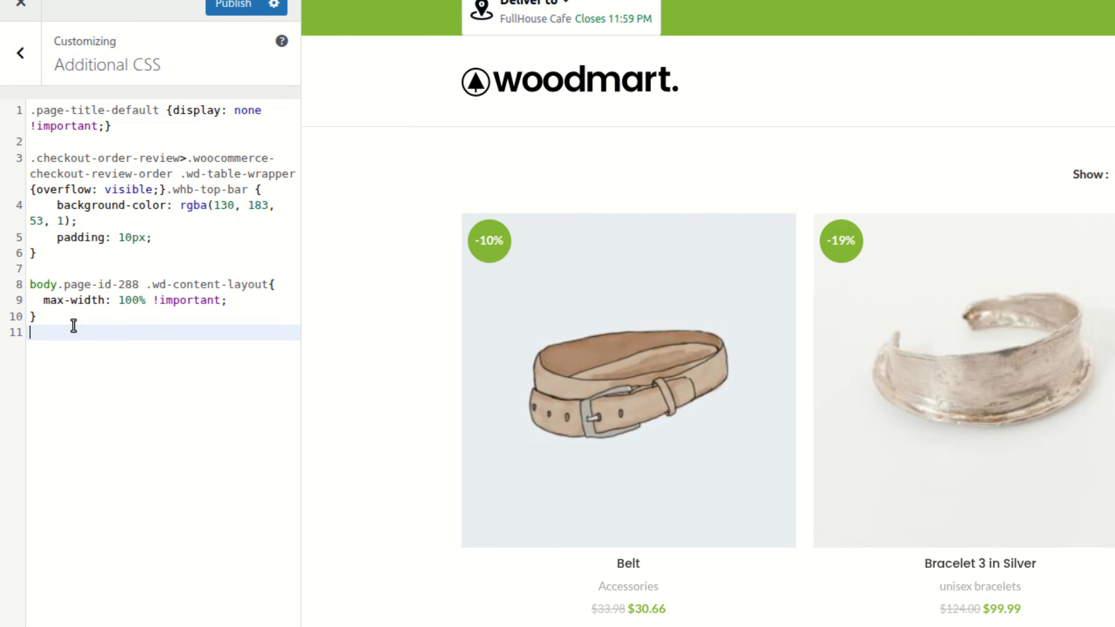
key("Return")
type(".asl-hide-direction")
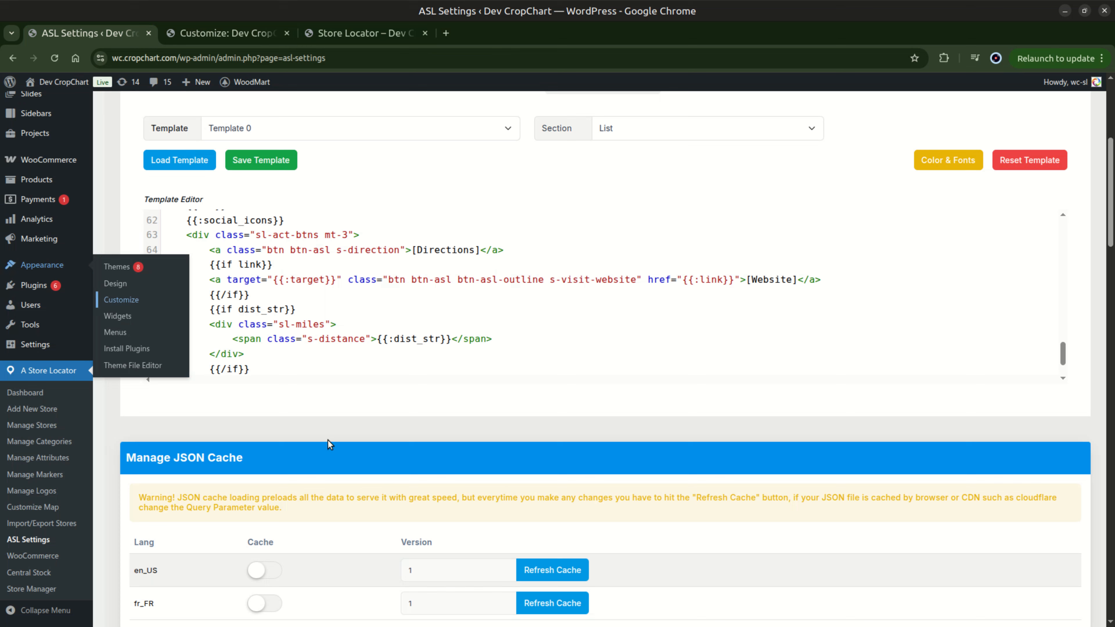
left_click(294, 292)
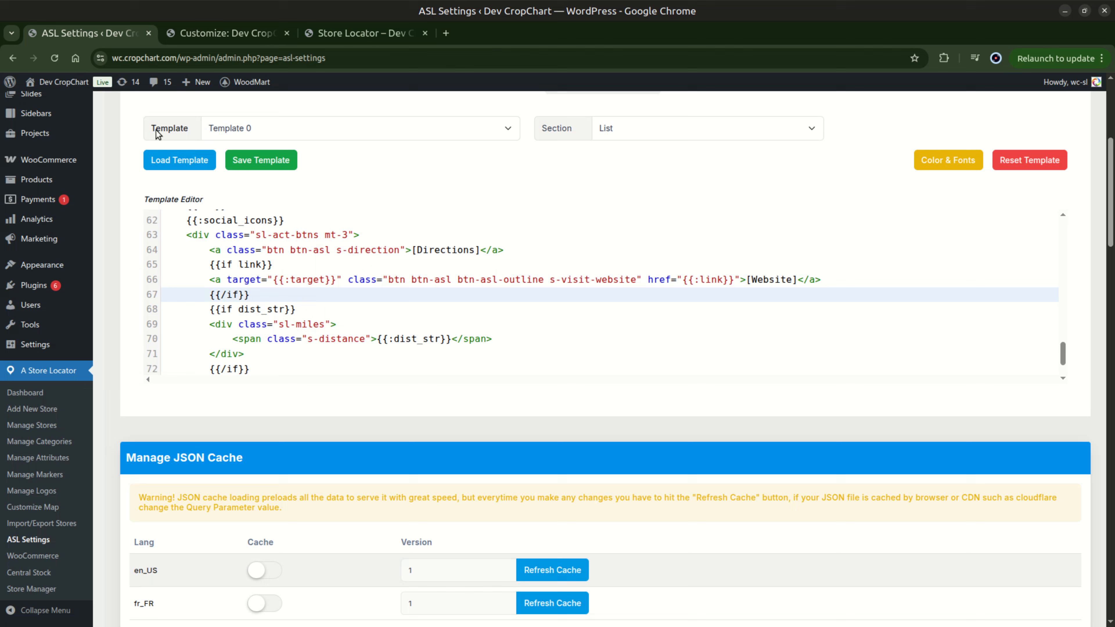
left_click(227, 33)
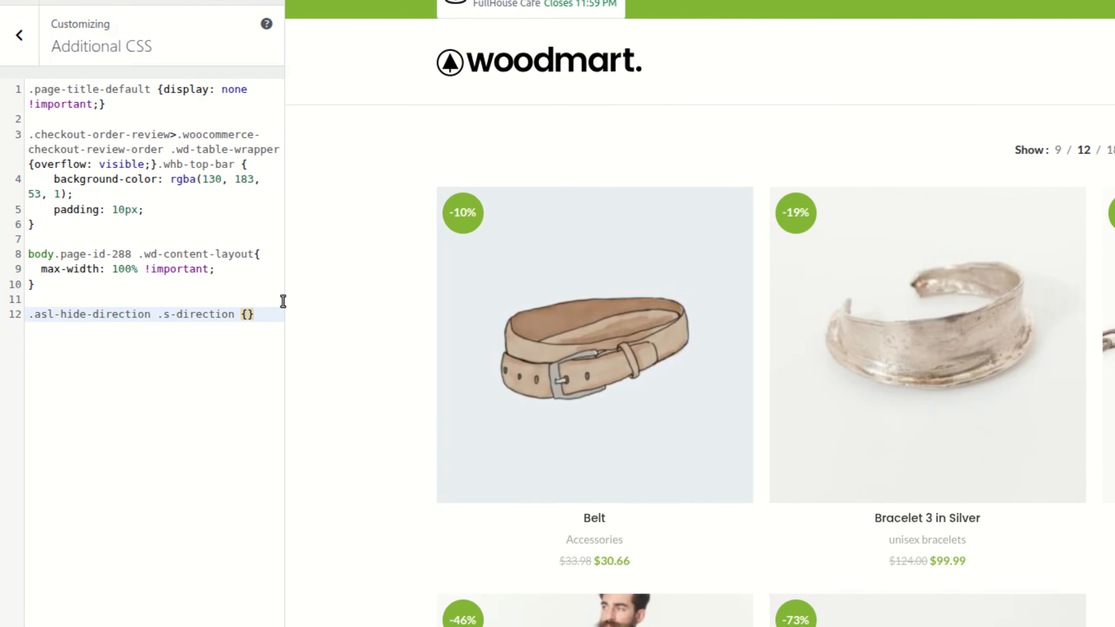
Step: Put "display: none !important;" inside the new rule's braces and publish the Additional CSS
type("display")
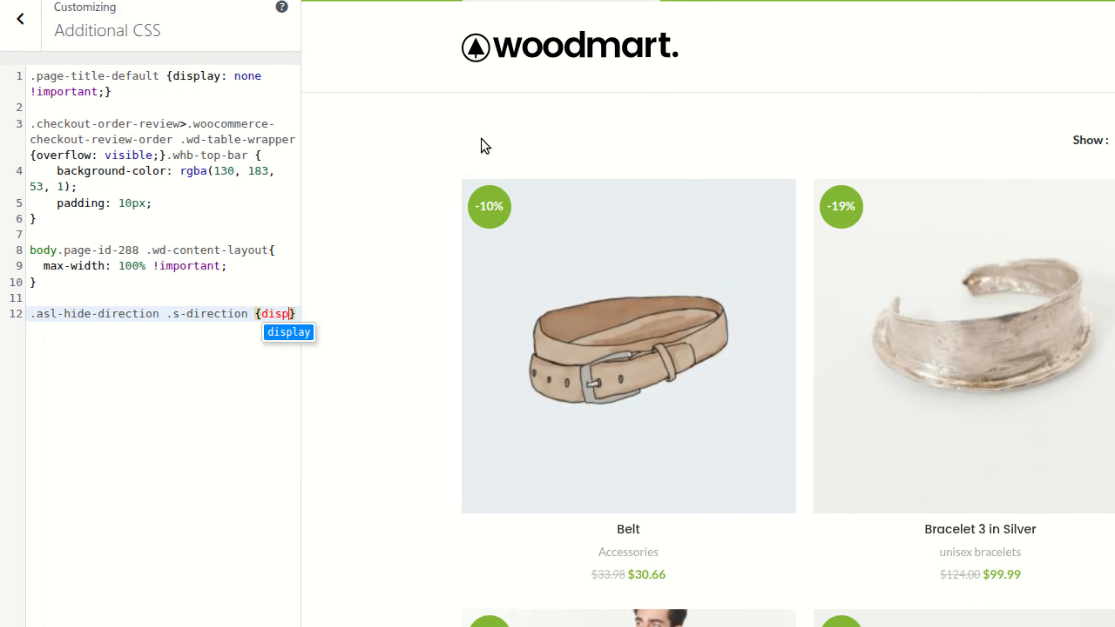
type(": none ")
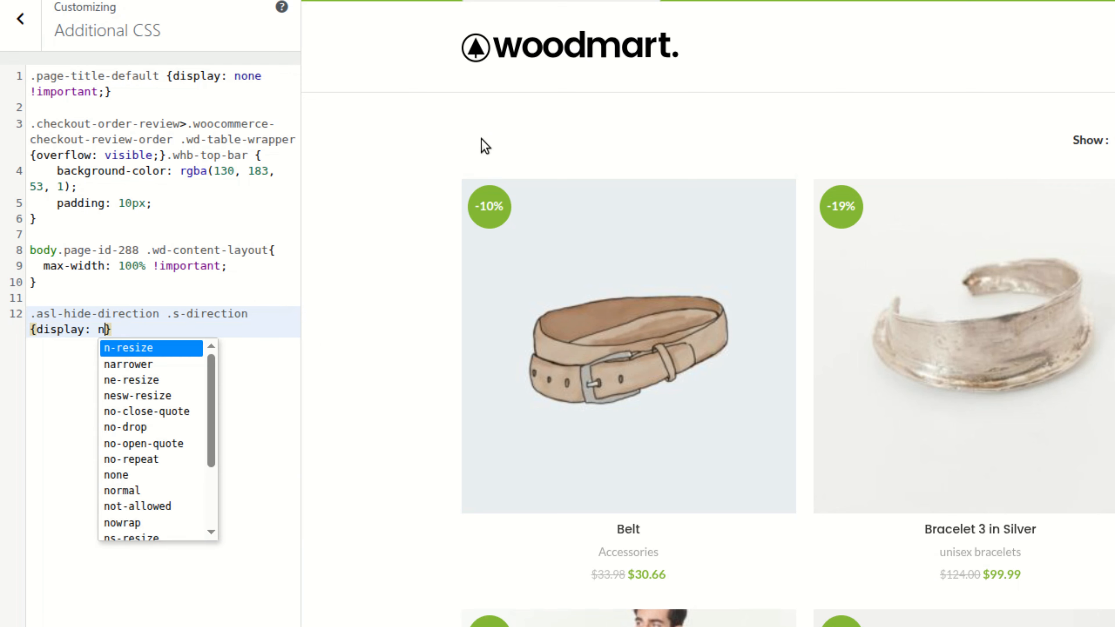
type("!important;")
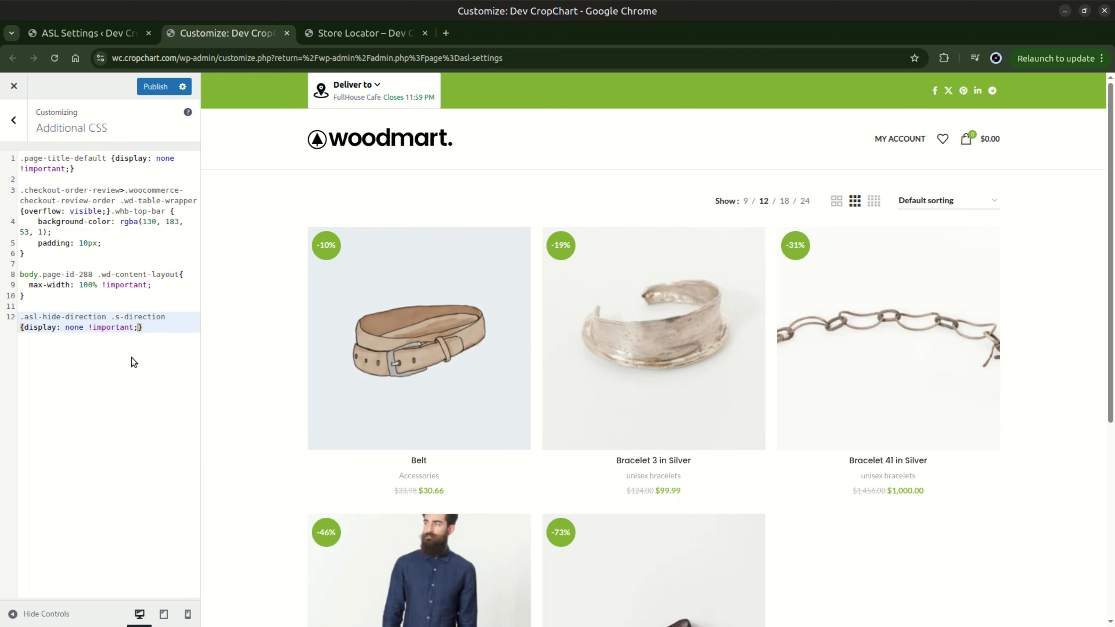
left_click(156, 87)
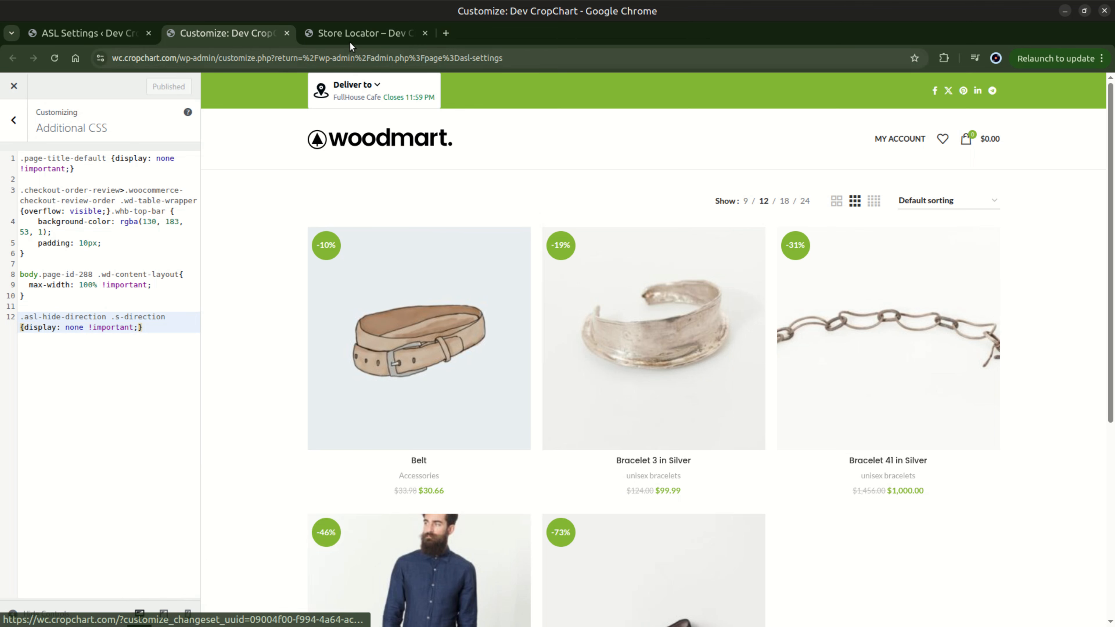
Step: Reload the Store Locator page and check the Directions button on Ace Electronics and the other stores in the list
left_click(350, 32)
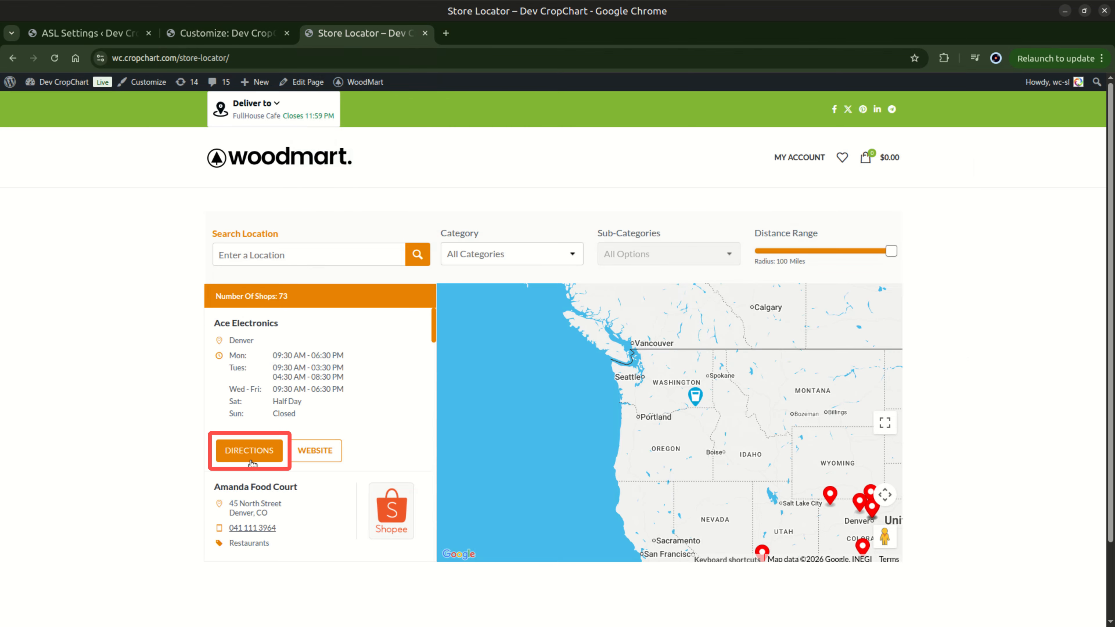
scroll(271, 457, "down", 3)
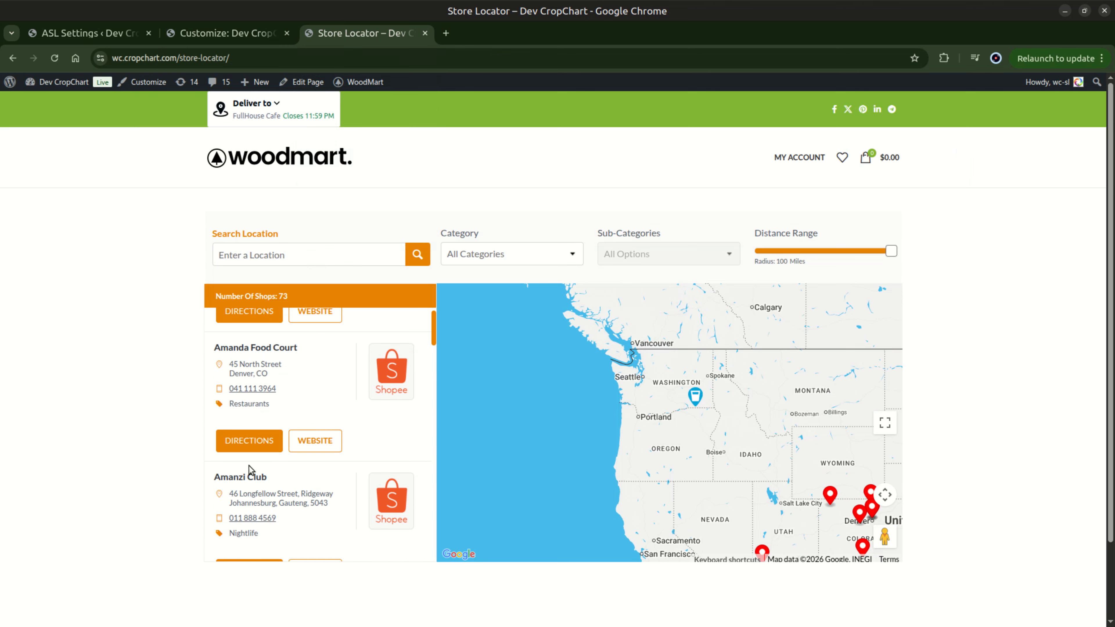
scroll(255, 461, "up", 3)
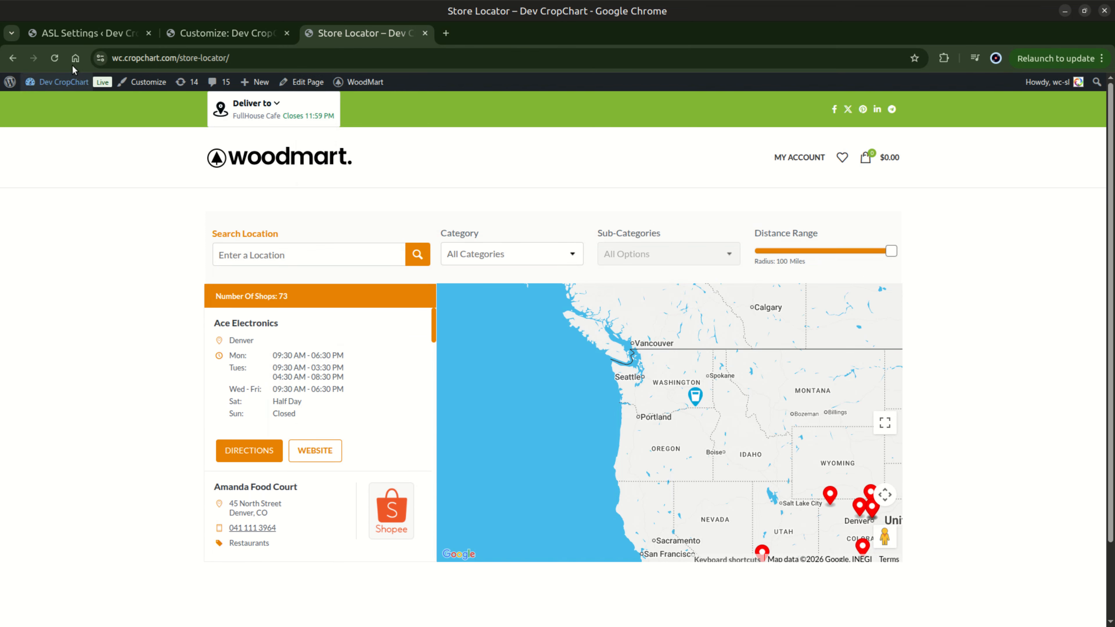
left_click(53, 58)
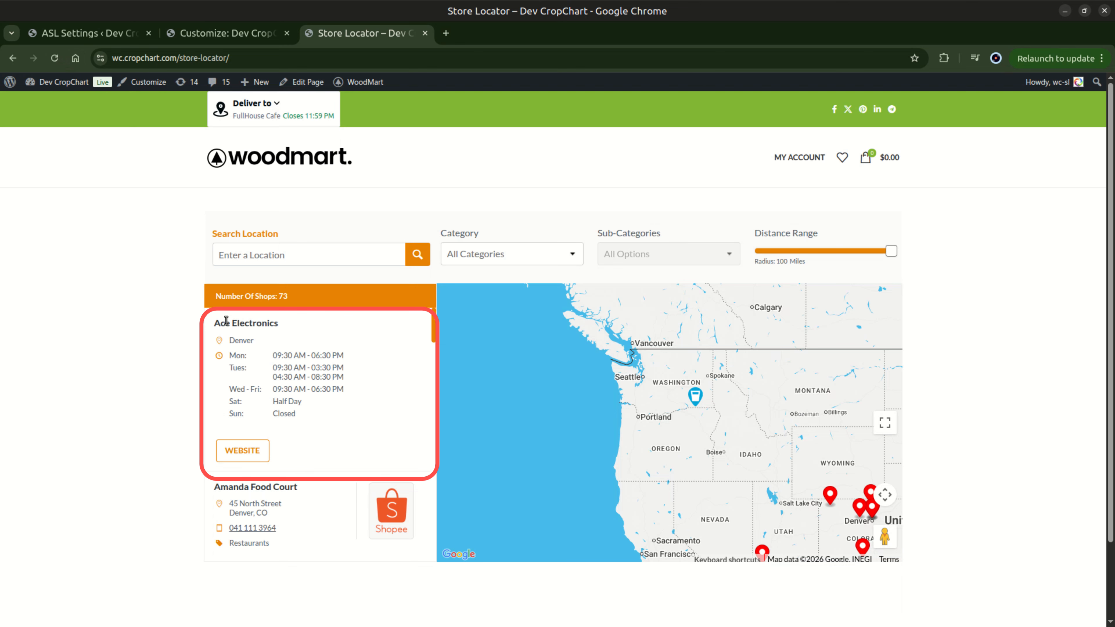
scroll(317, 414, "down", 3)
scroll(318, 414, "down", 7)
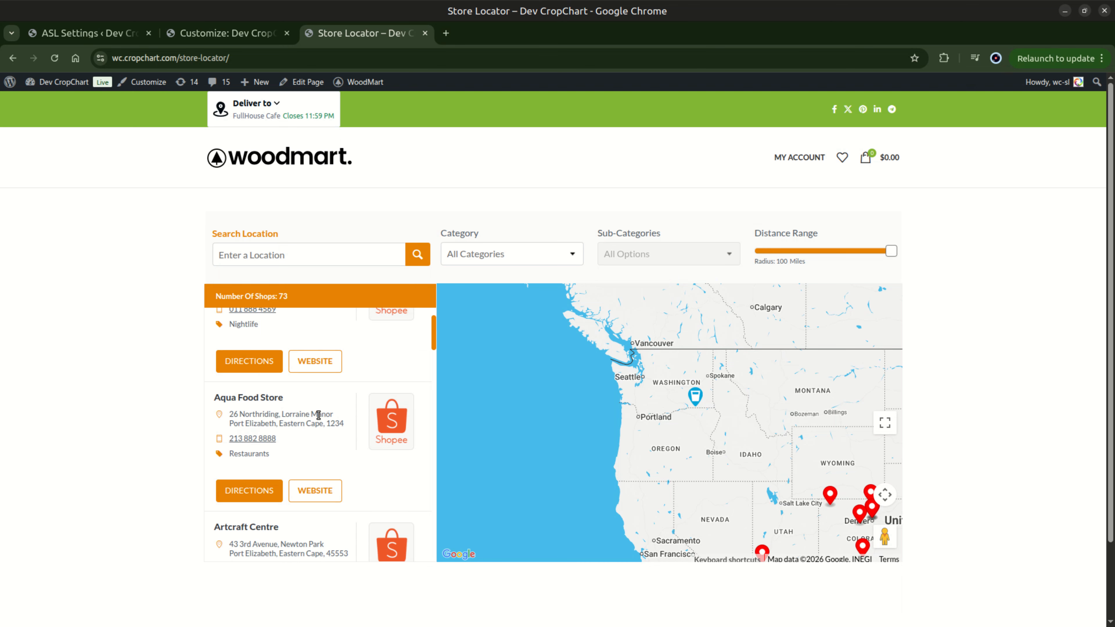
scroll(313, 438, "down", 3)
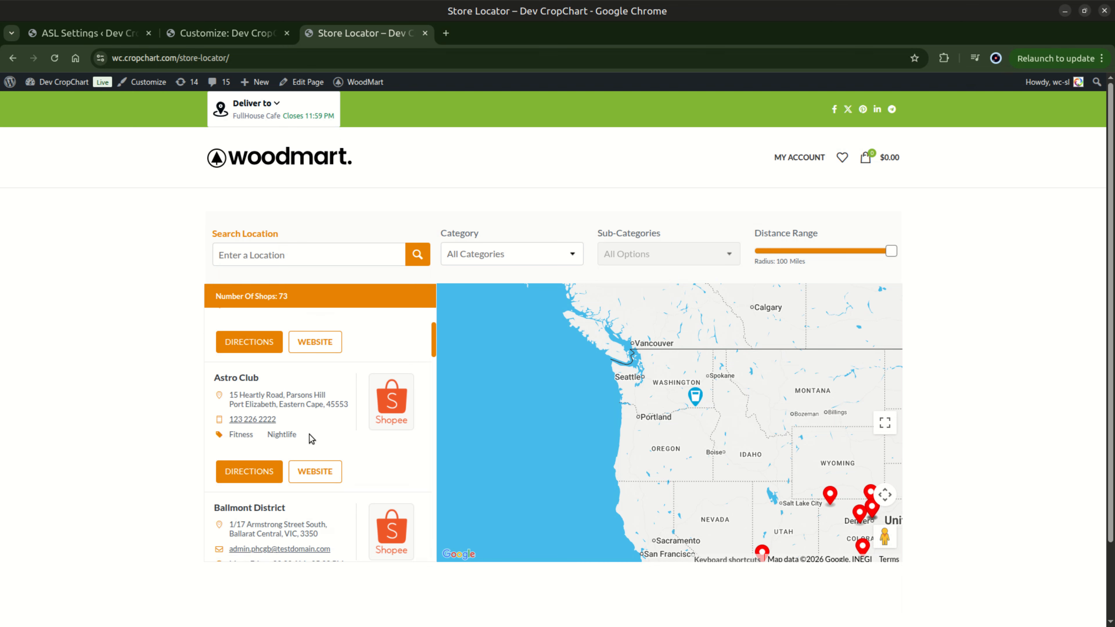
Step: Return to the ASL Settings page and review the List template code from the action buttons back to line 1
left_click(205, 32)
left_click(111, 32)
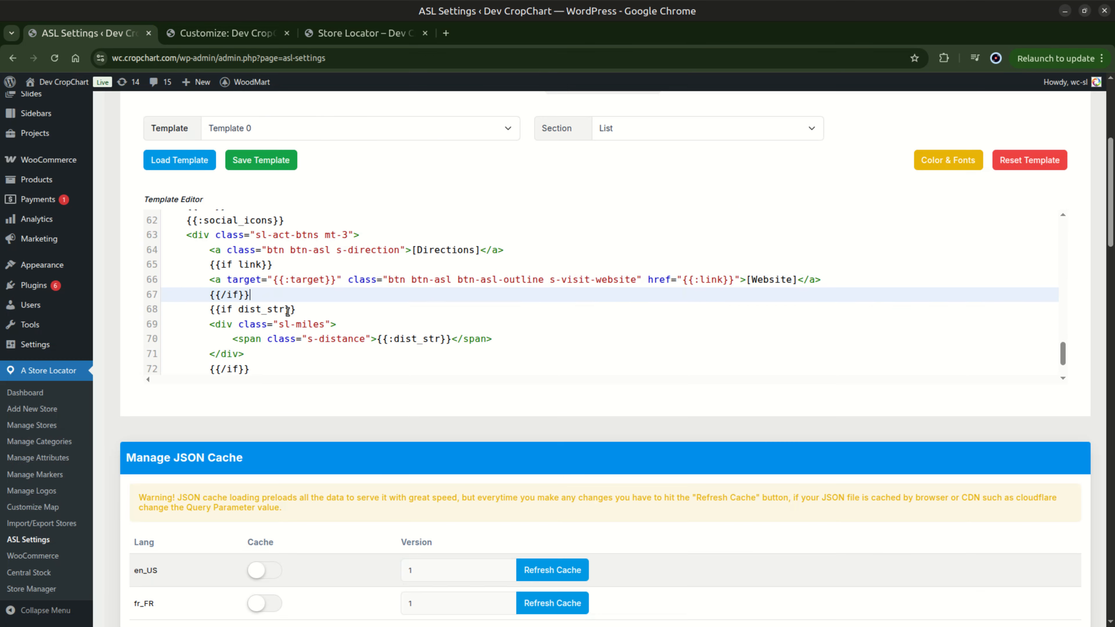
scroll(287, 311, "up", 10)
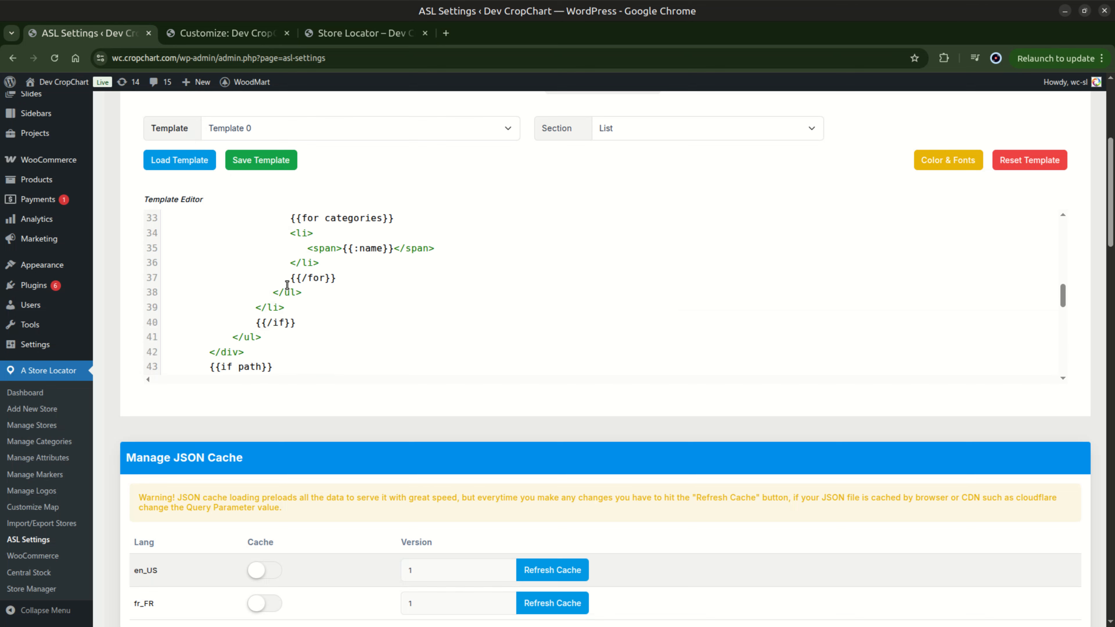
scroll(288, 286, "down", 3)
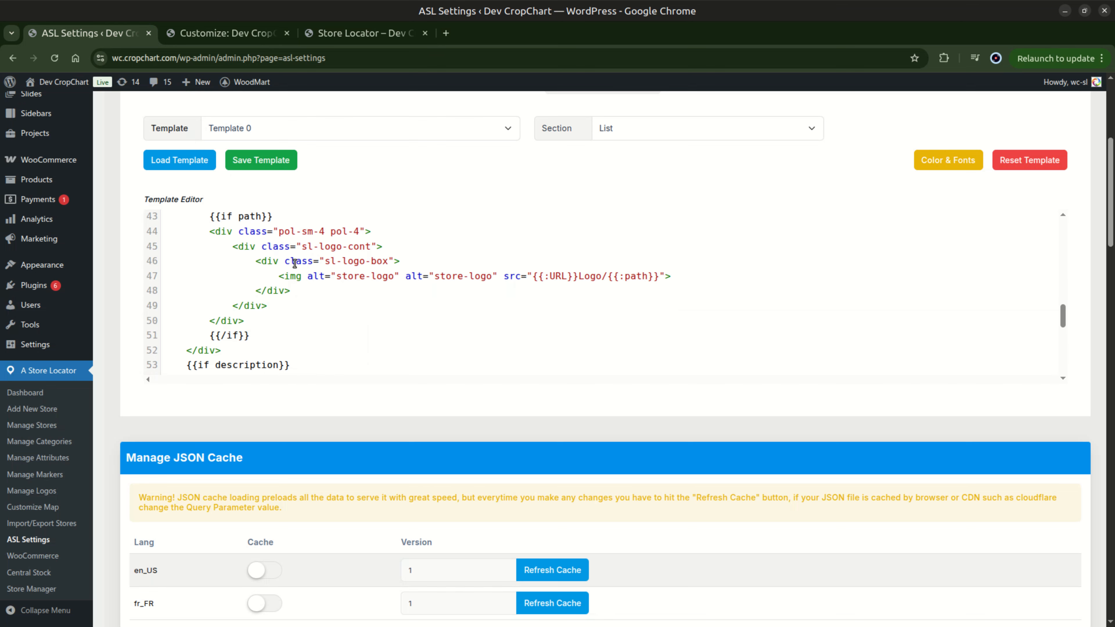
scroll(294, 263, "down", 3)
scroll(290, 290, "up", 13)
scroll(288, 305, "up", 5)
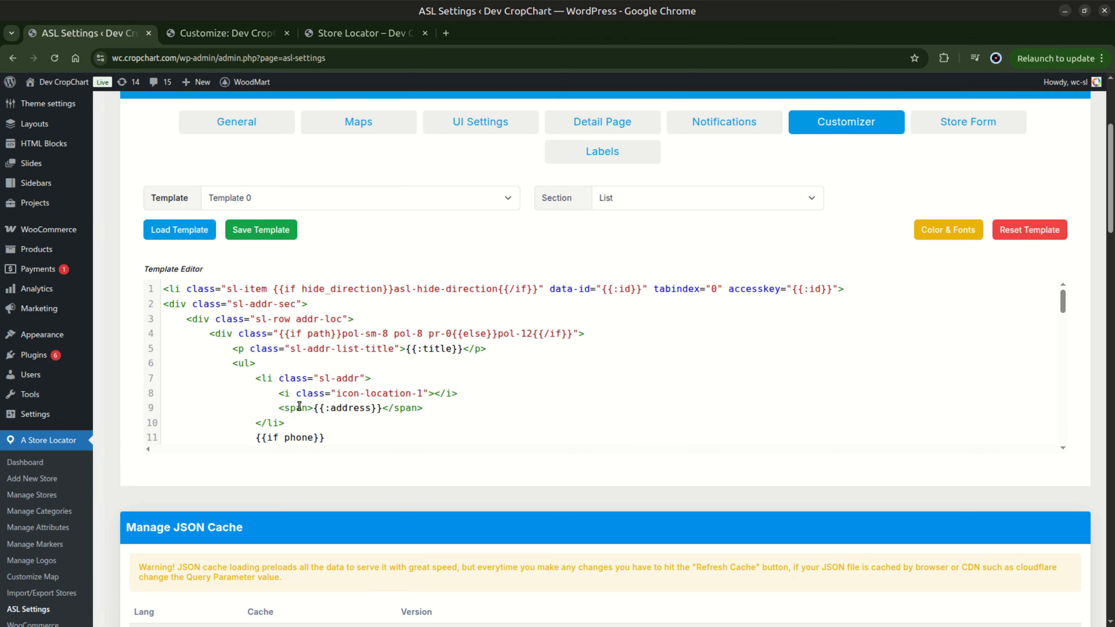